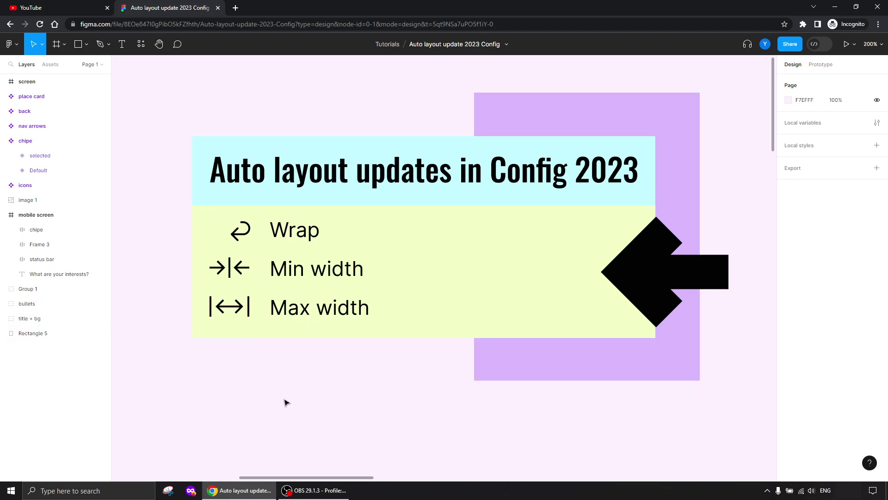
Examine the title section, the TikTok interests reference screen, the chip and icon components, and the unfinished mobile screen.
{"action": "left_click_drag", "start_coordinate": [287, 403], "coordinate": [430, 174]}
{"action": "left_click_drag", "start_coordinate": [314, 352], "coordinate": [398, 137]}
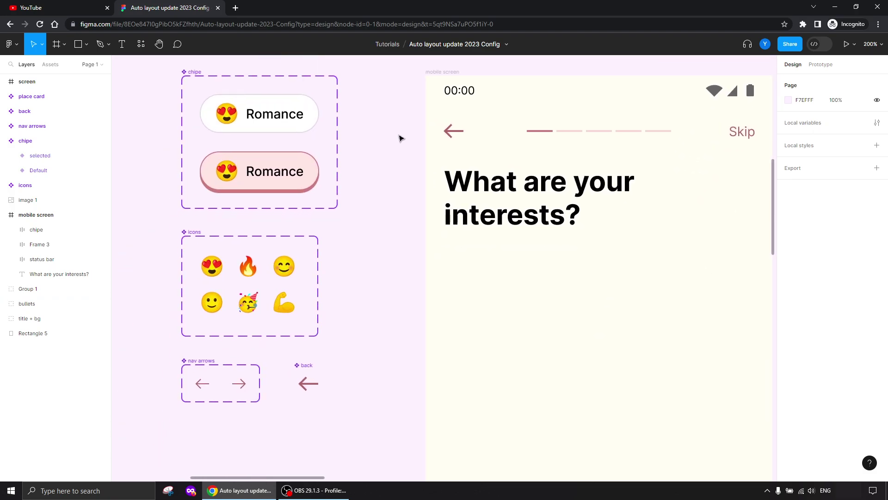
{"action": "key", "text": "shift+0"}
{"action": "left_click_drag", "start_coordinate": [282, 322], "coordinate": [486, 252]}
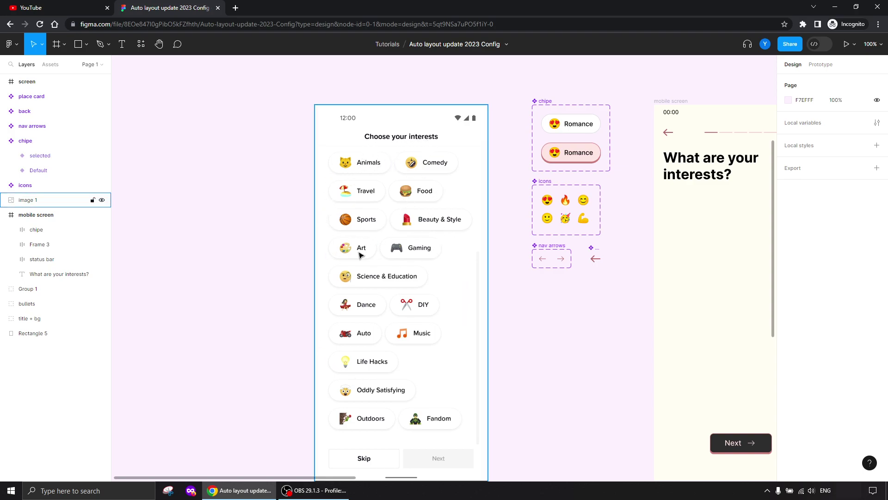
{"action": "scroll", "coordinate": [260, 252], "scroll_direction": "down", "scroll_amount": 3}
{"action": "left_click_drag", "start_coordinate": [260, 252], "coordinate": [222, 246]}
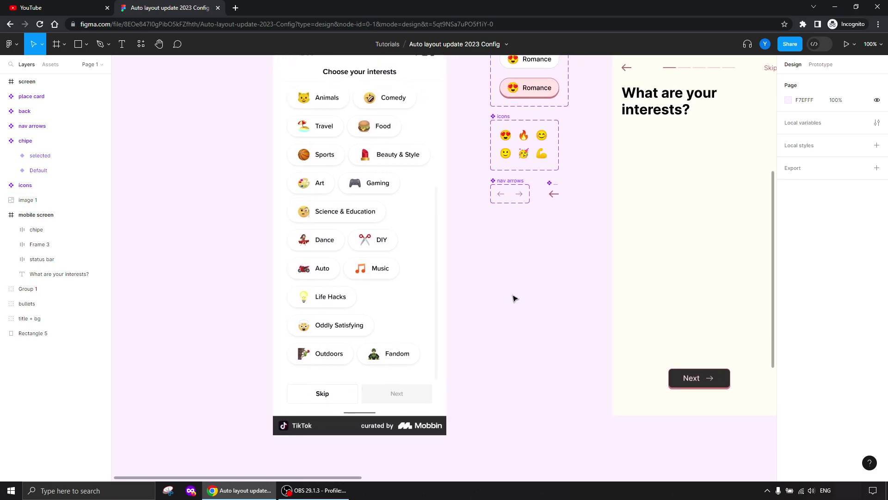
{"action": "scroll", "coordinate": [513, 297], "scroll_direction": "right", "scroll_amount": 4}
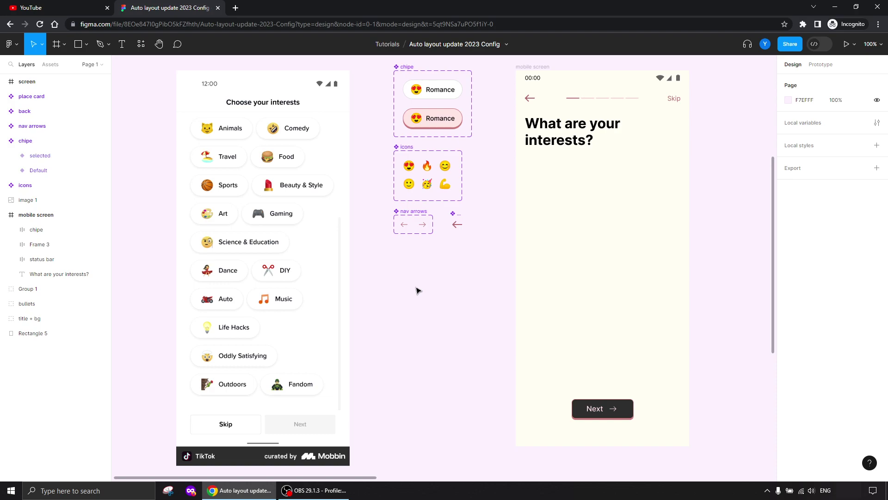
{"action": "left_click_drag", "start_coordinate": [484, 250], "coordinate": [421, 313]}
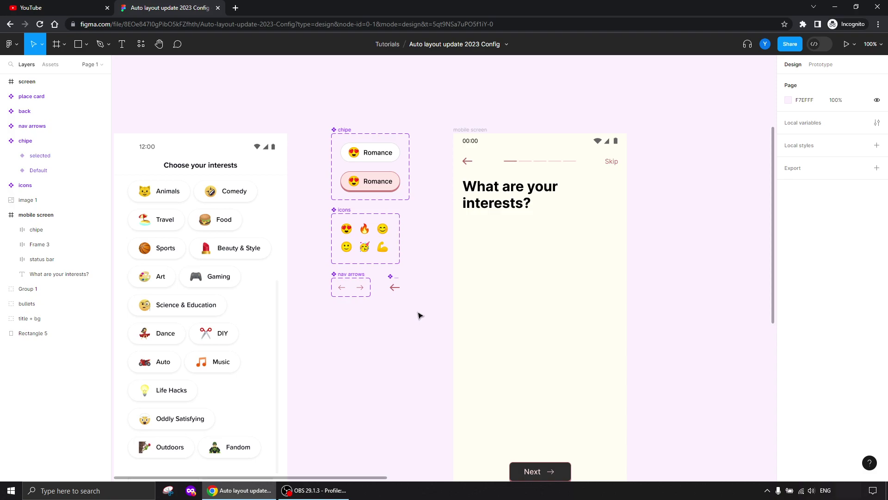
{"action": "scroll", "coordinate": [421, 305], "scroll_direction": "up", "scroll_amount": 5}
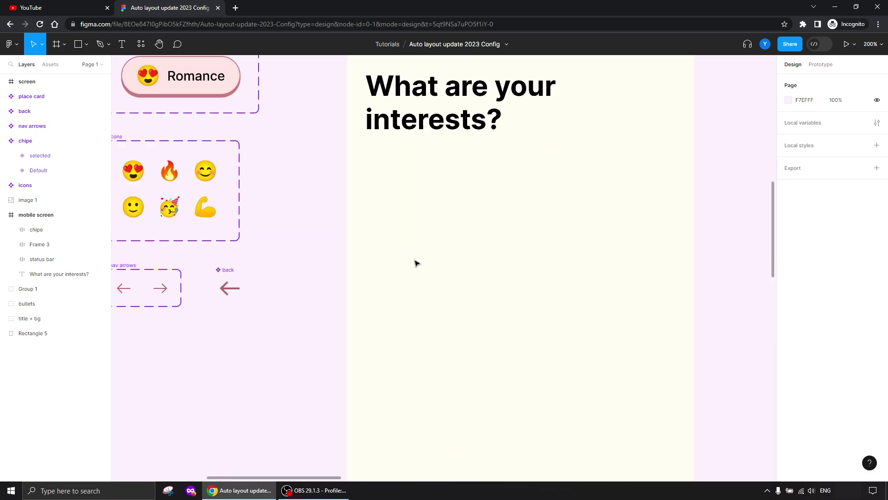
{"action": "left_click_drag", "start_coordinate": [388, 190], "coordinate": [356, 293]}
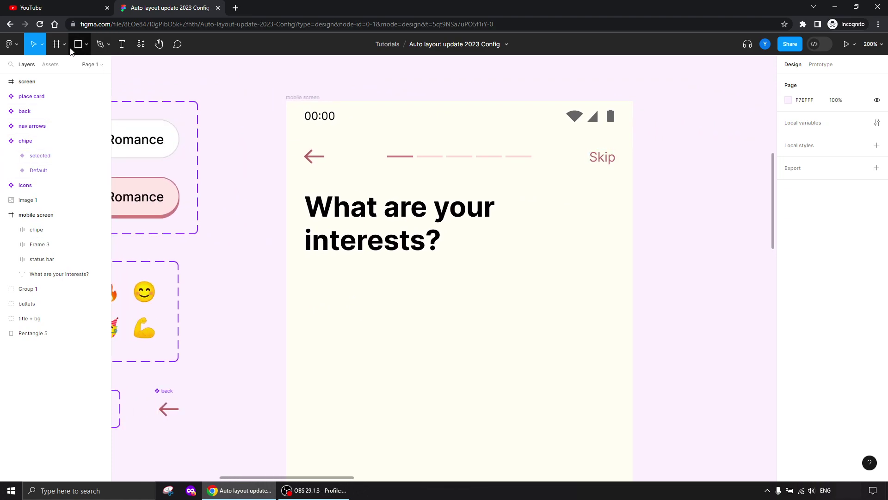
Create a fixed-size text box about 164 × 106 beside the mobile screen and fill it with several lines of placeholder text.
{"action": "left_click", "coordinate": [122, 44]}
{"action": "scroll", "coordinate": [648, 239], "scroll_direction": "right", "scroll_amount": 5}
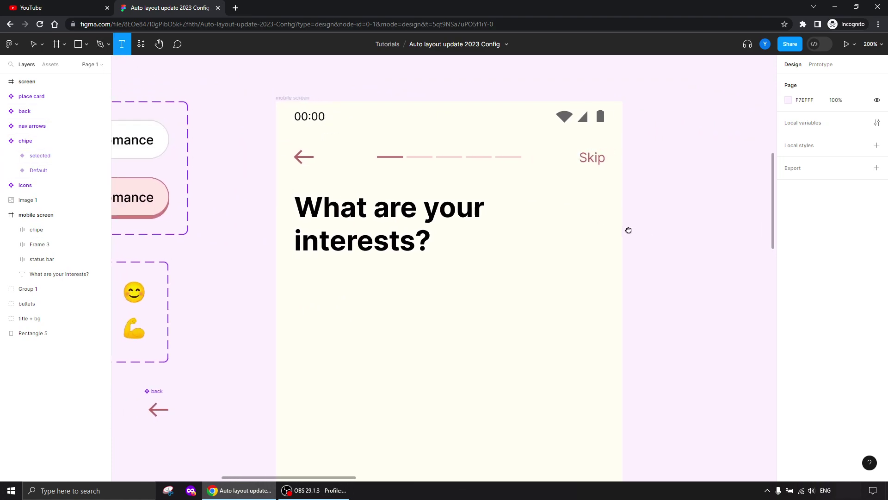
{"action": "left_click_drag", "start_coordinate": [496, 189], "coordinate": [649, 288]}
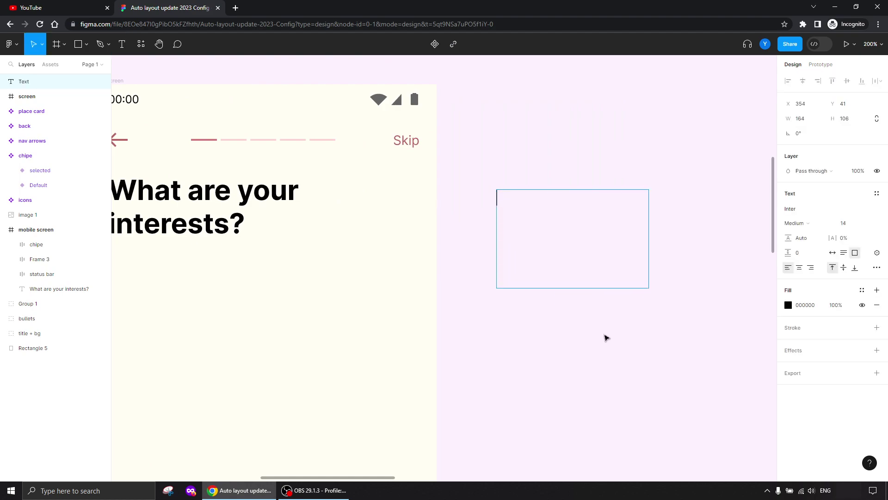
{"action": "type", "text": "asd asd asd"}
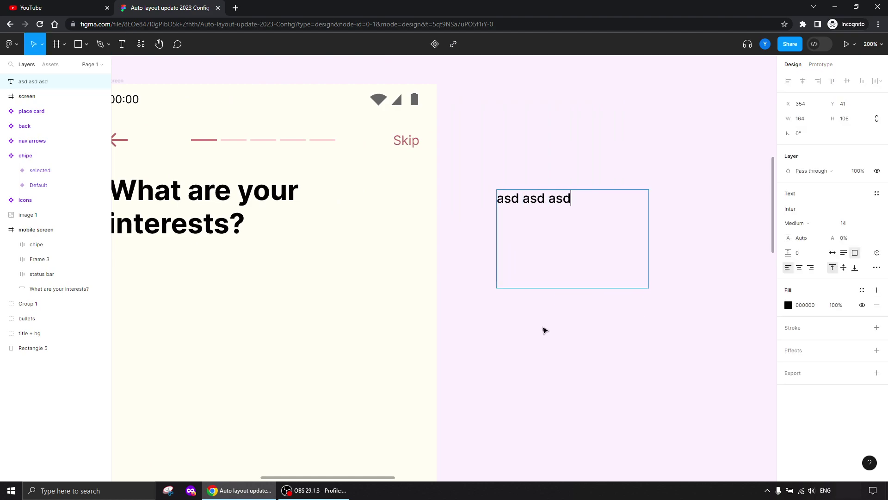
{"action": "type", "text": " asd asda asd asdas da sdasd"}
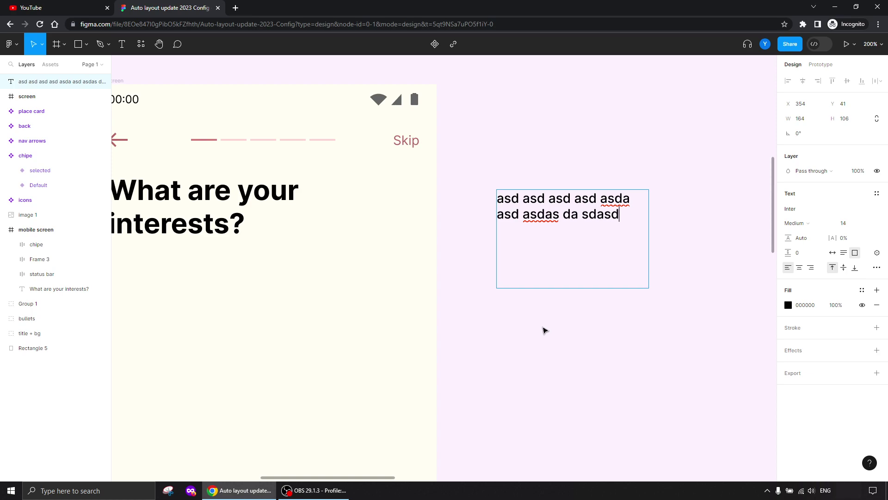
{"action": "type", "text": "asda wsdasdasd asdasd"}
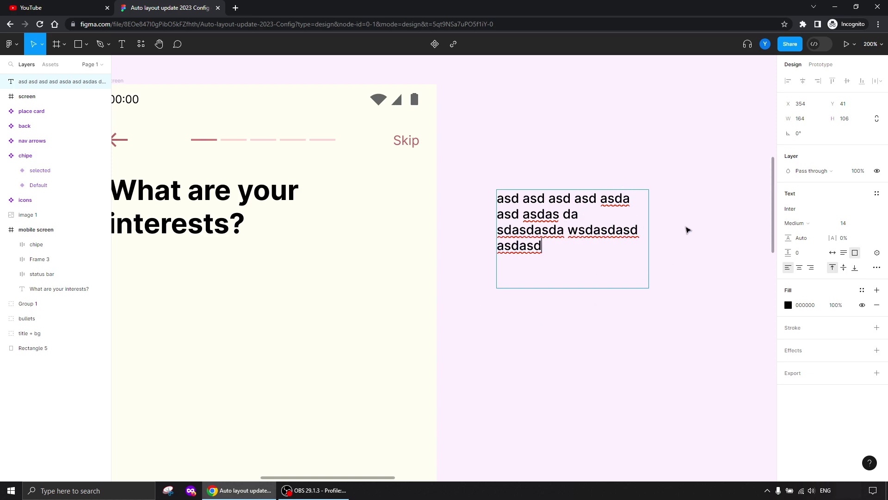
{"action": "key", "text": "Escape"}
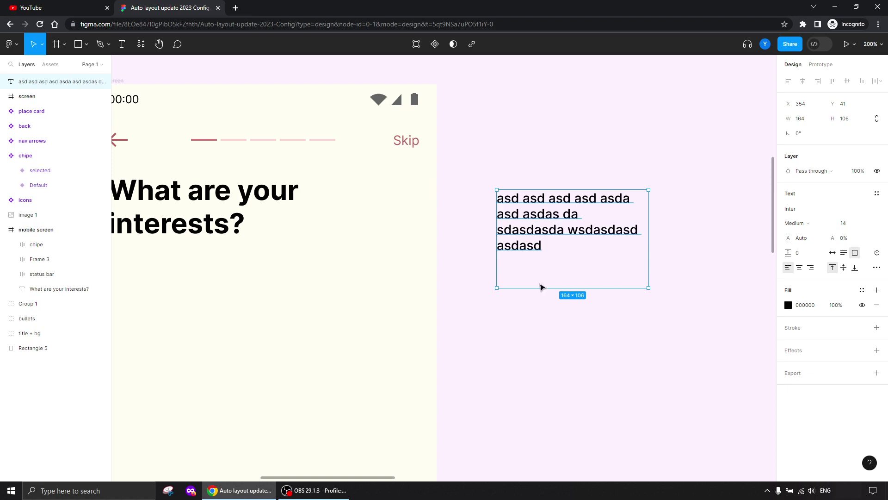
Delete the placeholder text box beside the mobile screen.
{"action": "left_click", "coordinate": [470, 257]}
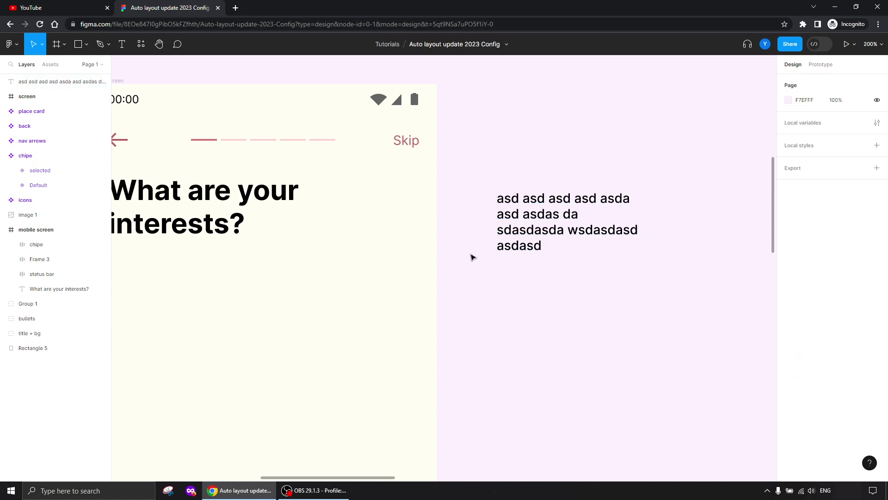
{"action": "left_click", "coordinate": [565, 223]}
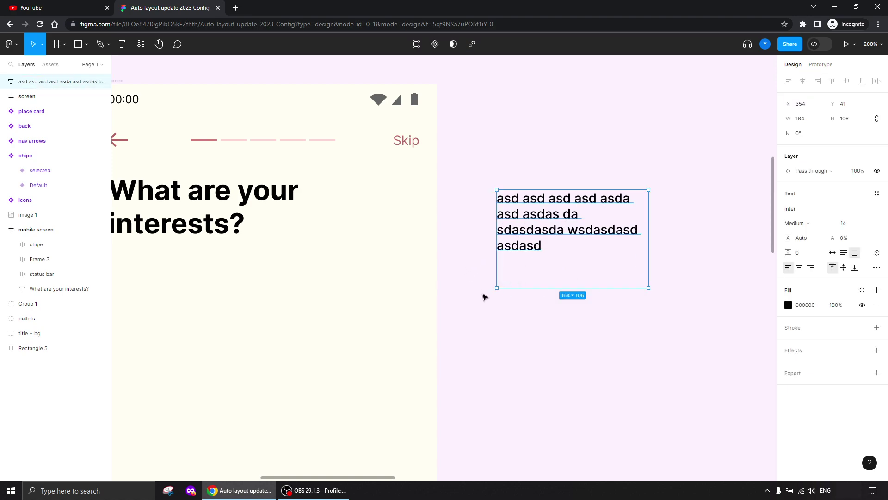
{"action": "key", "text": "Delete"}
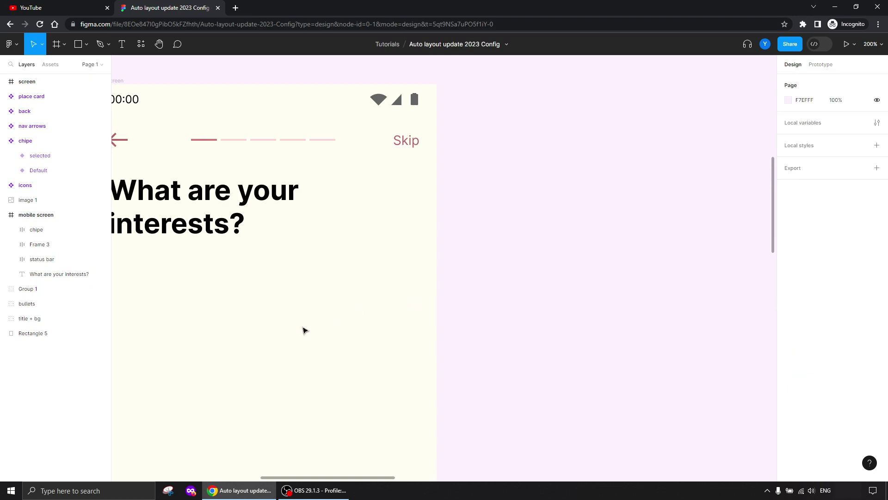
Place two copies of the default Romance chip side by side under the mobile screen's heading and wrap them in a horizontal auto layout.
{"action": "left_click_drag", "start_coordinate": [303, 329], "coordinate": [476, 329]}
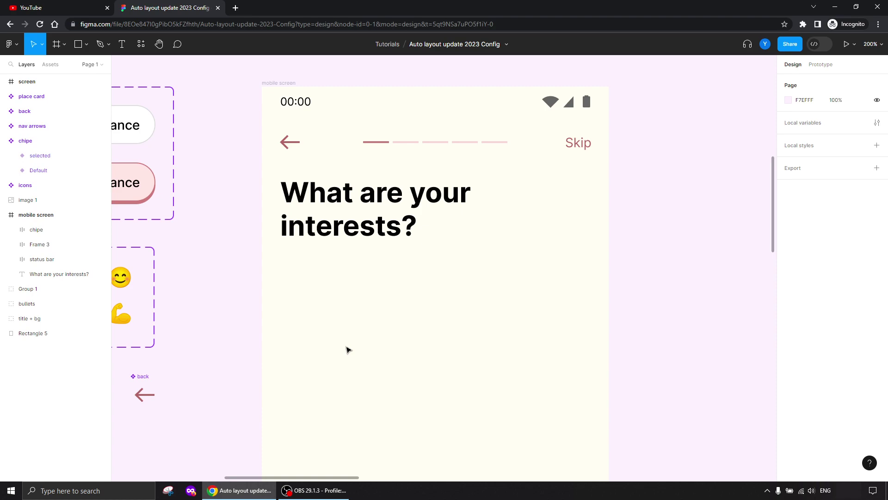
{"action": "left_click", "coordinate": [131, 135]}
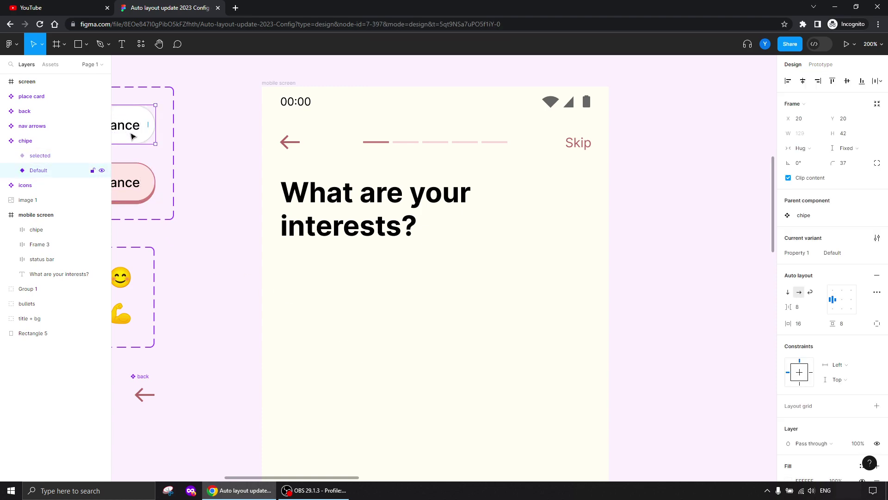
{"action": "left_click_drag", "start_coordinate": [133, 136], "coordinate": [458, 298]}
{"action": "left_click_drag", "start_coordinate": [439, 350], "coordinate": [334, 272]}
{"action": "key", "text": "shift+a"}
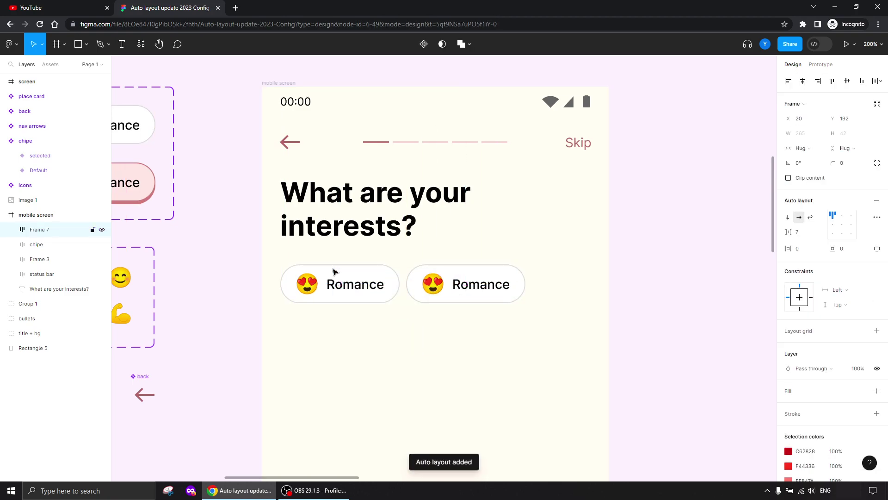
Rename the new auto layout frame in the mobile screen as chips.
{"action": "double_click", "coordinate": [44, 229]}
{"action": "type", "text": "chips"}
{"action": "key", "text": "Return"}
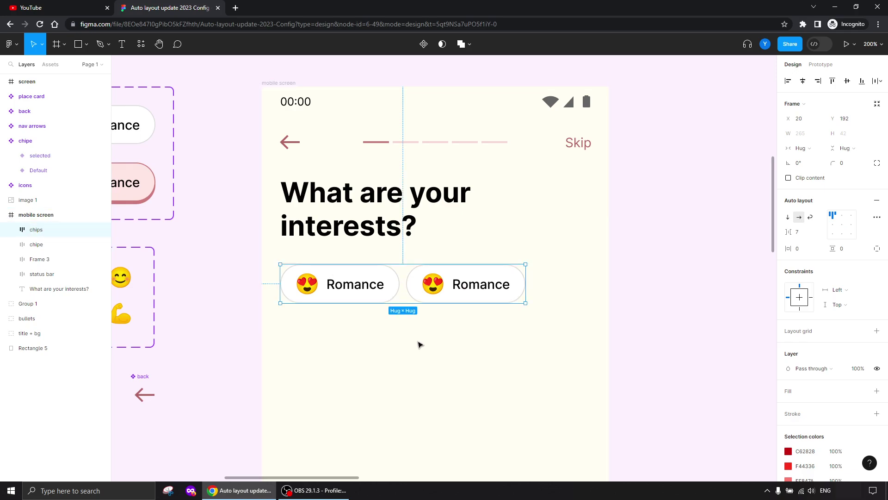
Switch the second chip's icon to the smile variant.
{"action": "left_click", "coordinate": [435, 292]}
{"action": "left_click", "coordinate": [435, 291]}
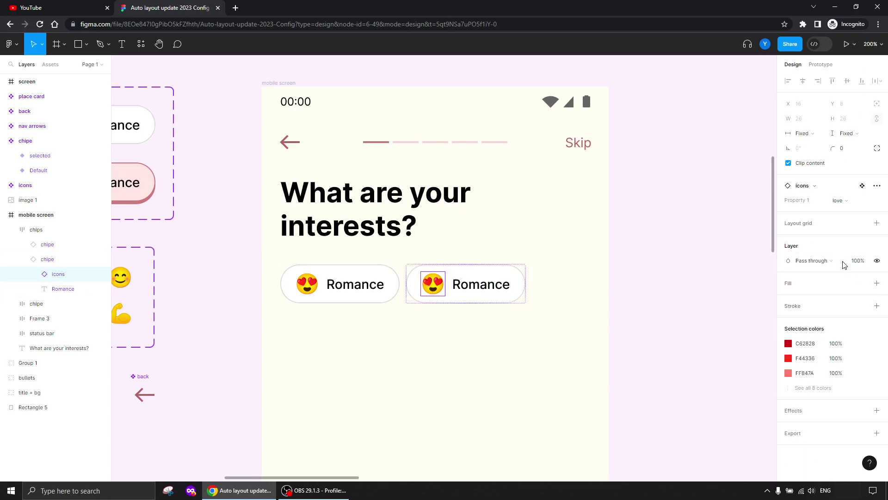
{"action": "left_click", "coordinate": [839, 201]}
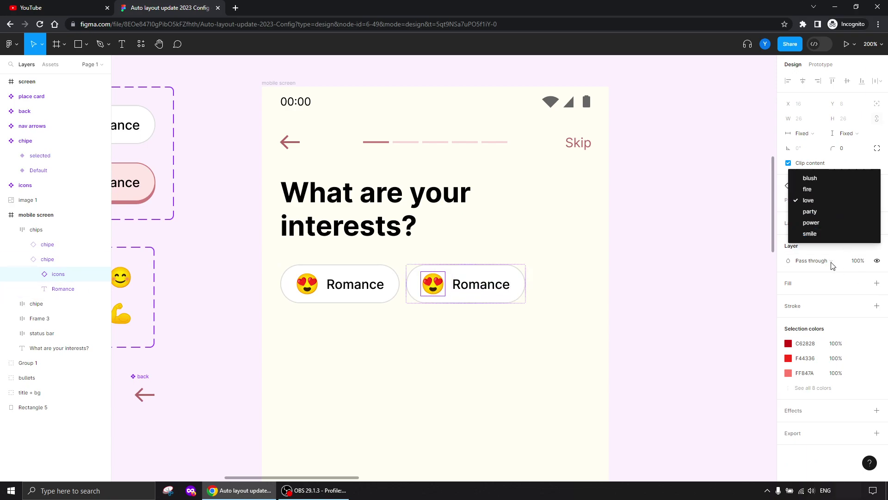
{"action": "left_click", "coordinate": [809, 234]}
Change the second chip's label to "Happy trips".
{"action": "left_click", "coordinate": [482, 284]}
{"action": "double_click", "coordinate": [481, 284]}
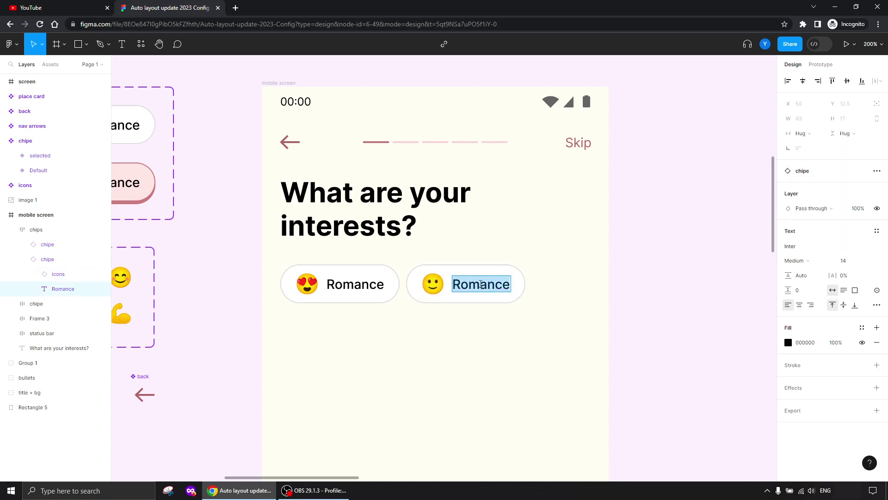
{"action": "type", "text": "Happy trips"}
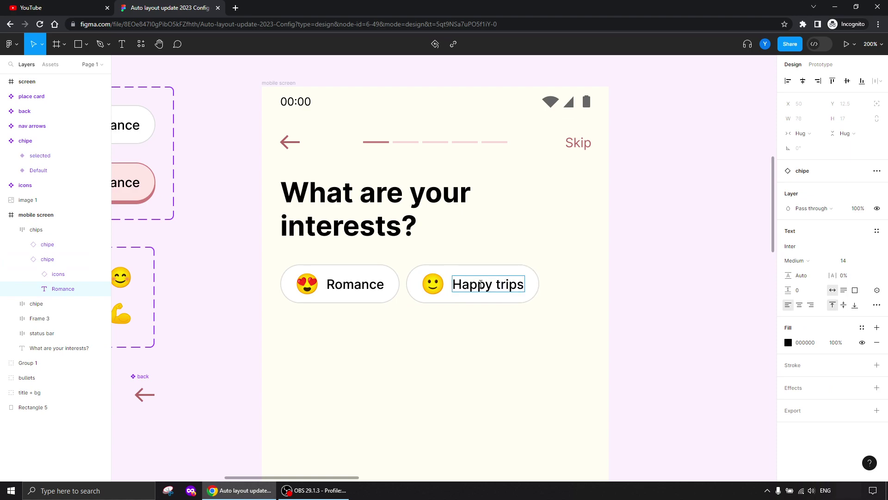
{"action": "key", "text": "Escape"}
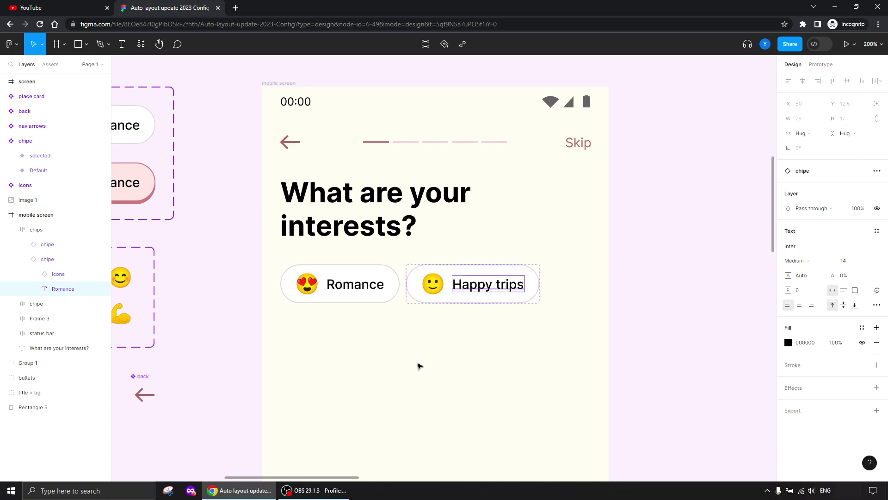
{"action": "left_click", "coordinate": [418, 366]}
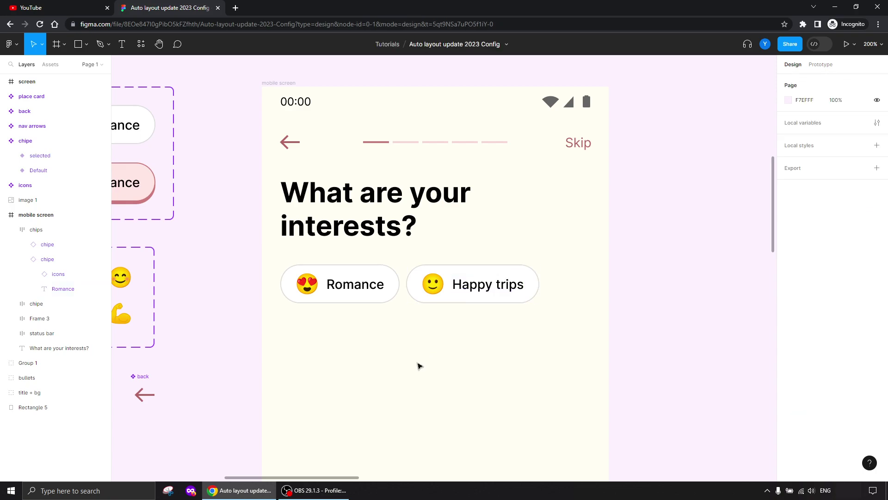
Widen the chips frame to 337 and set its auto layout direction to wrap.
{"action": "left_click_drag", "start_coordinate": [270, 383], "coordinate": [464, 341]}
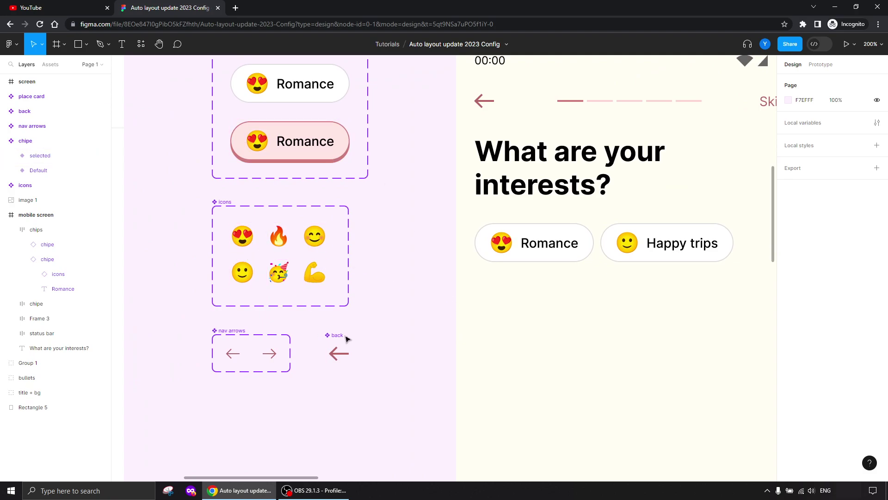
{"action": "left_click_drag", "start_coordinate": [615, 317], "coordinate": [409, 331]}
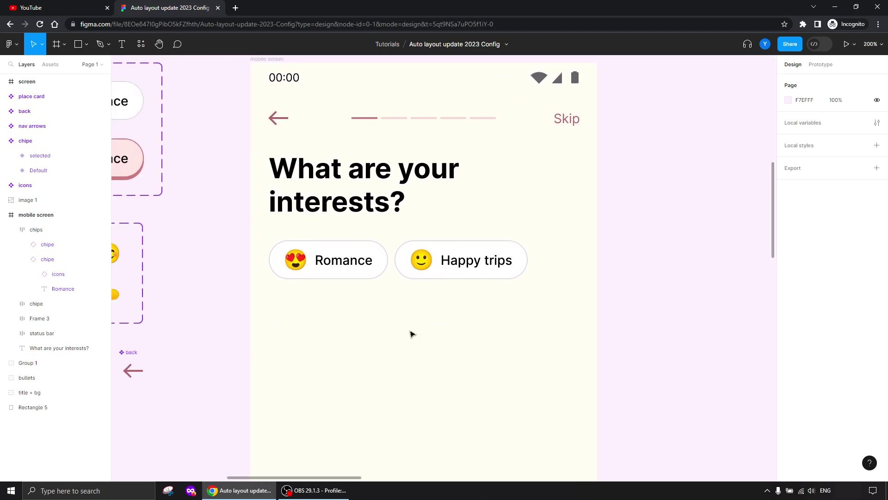
{"action": "left_click", "coordinate": [428, 270]}
{"action": "left_click_drag", "start_coordinate": [528, 248], "coordinate": [581, 246]}
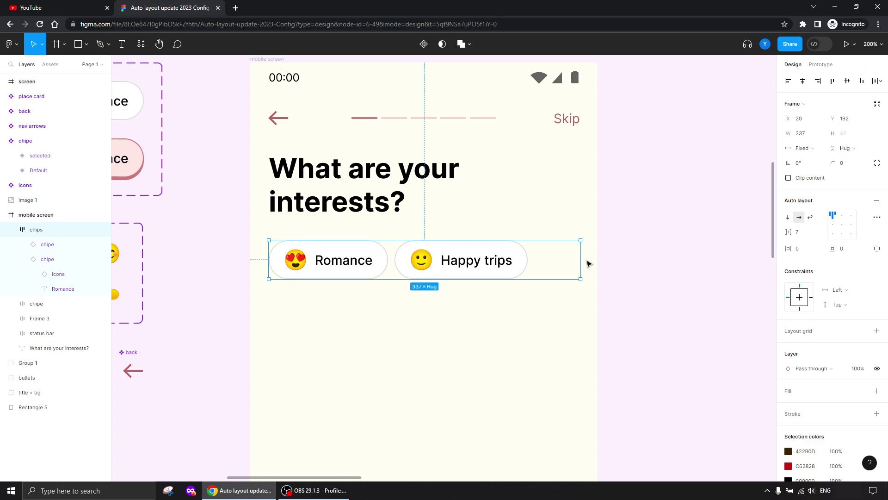
{"action": "left_click", "coordinate": [811, 218]}
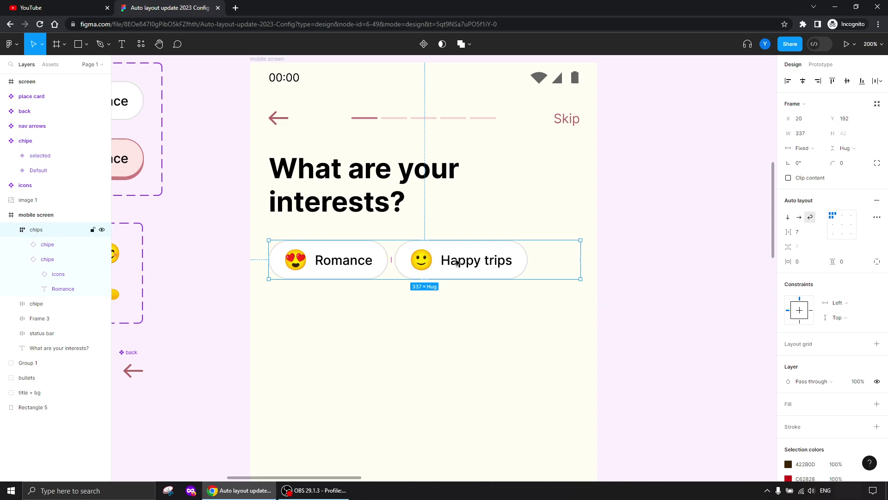
{"action": "left_click", "coordinate": [377, 319]}
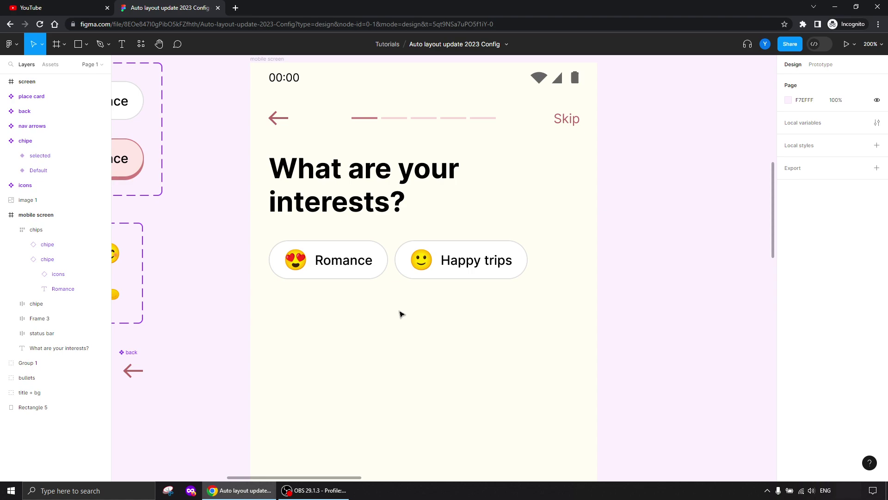
Duplicate the chips row directly below with a 12 px gap and wrap both rows in a vertical auto layout.
{"action": "left_click", "coordinate": [433, 259]}
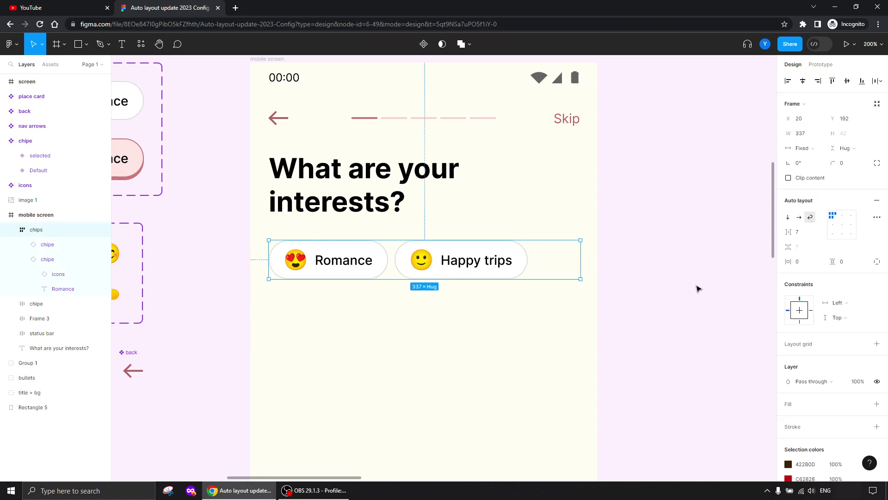
{"action": "left_click_drag", "start_coordinate": [410, 269], "coordinate": [408, 320]}
{"action": "left_click_drag", "start_coordinate": [444, 372], "coordinate": [311, 264]}
{"action": "key", "text": "shift+a"}
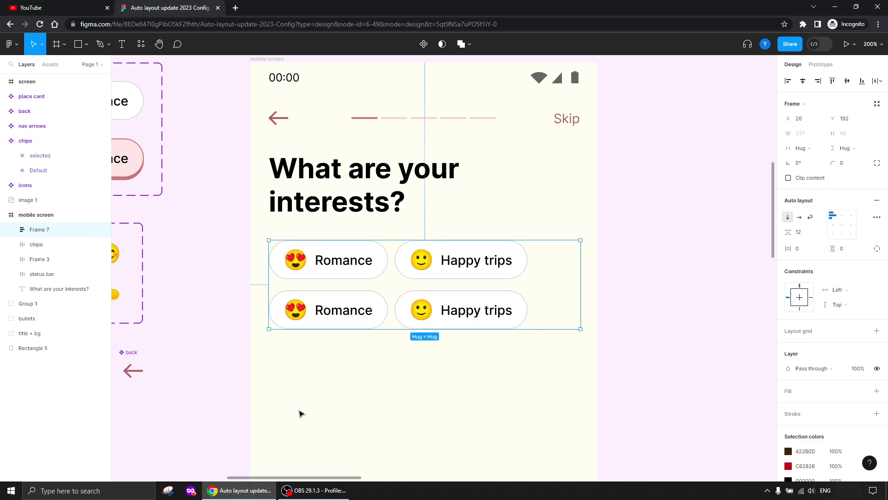
Ungroup the vertical auto layout around the two chips rows and delete the duplicated lower row.
{"action": "right_click", "coordinate": [319, 303]}
{"action": "left_click", "coordinate": [348, 311]}
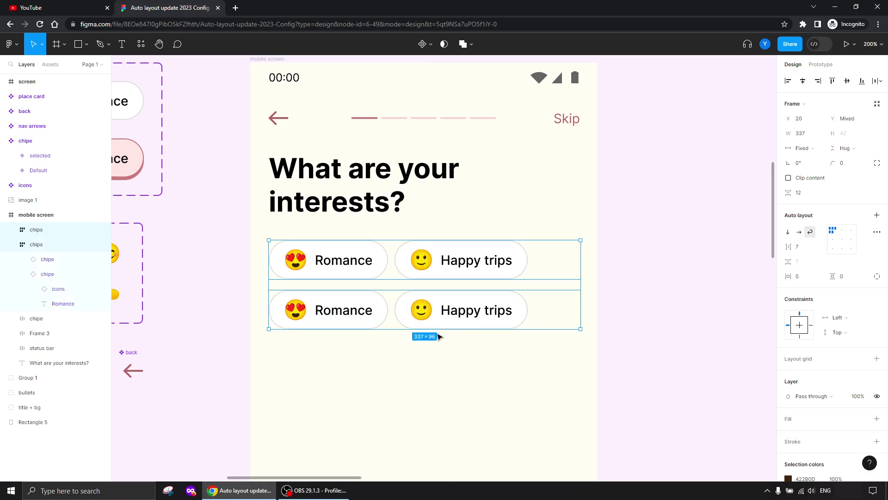
{"action": "left_click", "coordinate": [467, 353]}
{"action": "left_click_drag", "start_coordinate": [487, 354], "coordinate": [424, 325]}
{"action": "key", "text": "Delete"}
Duplicate the "Happy trips" chip inside the wrapping chips frame and switch the copy's icon to the blush variant.
{"action": "left_click", "coordinate": [460, 259]}
{"action": "left_click", "coordinate": [460, 258]}
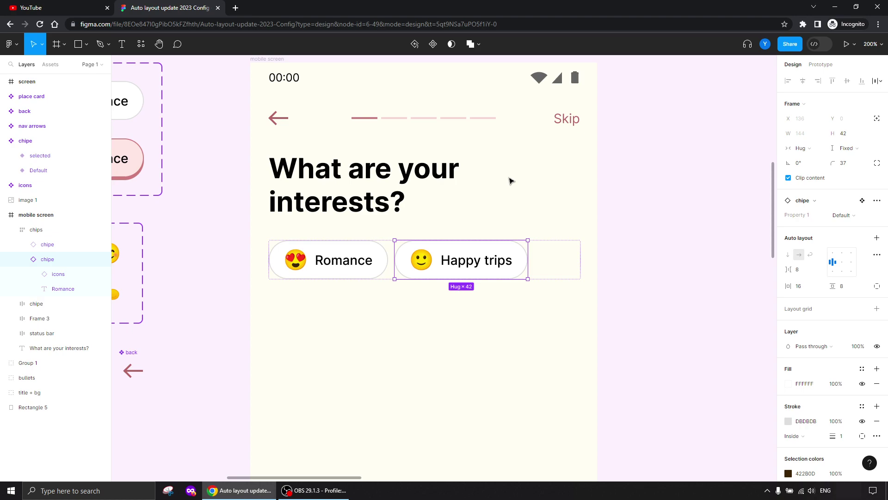
{"action": "key", "text": "ctrl+d"}
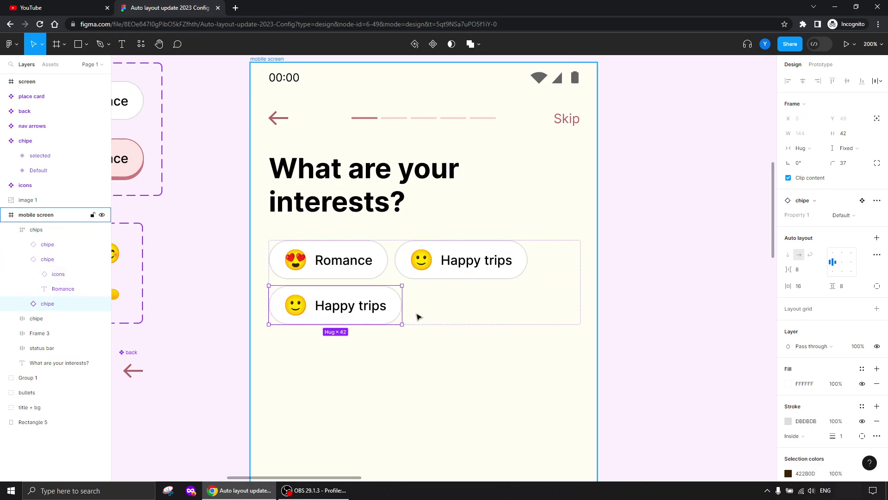
{"action": "double_click", "coordinate": [301, 316]}
{"action": "double_click", "coordinate": [301, 316]}
{"action": "left_click", "coordinate": [520, 368]}
{"action": "left_click", "coordinate": [295, 305]}
{"action": "double_click", "coordinate": [295, 305]}
{"action": "double_click", "coordinate": [295, 305]}
{"action": "left_click", "coordinate": [850, 198]}
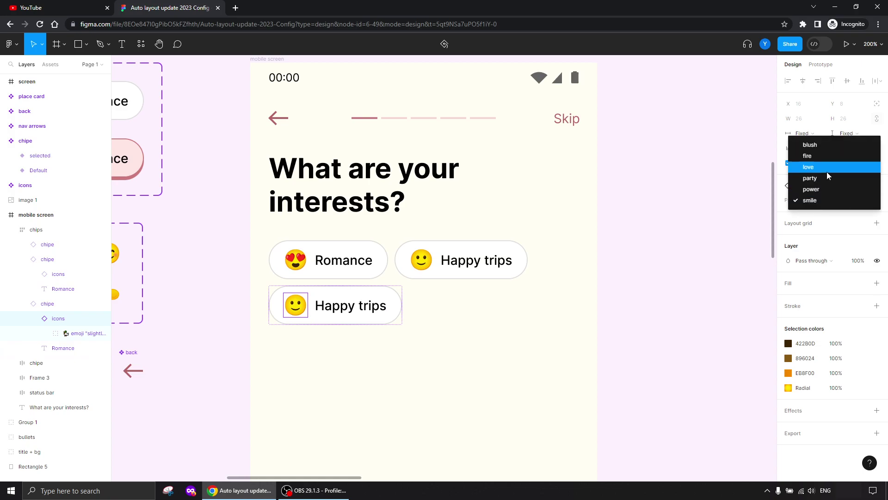
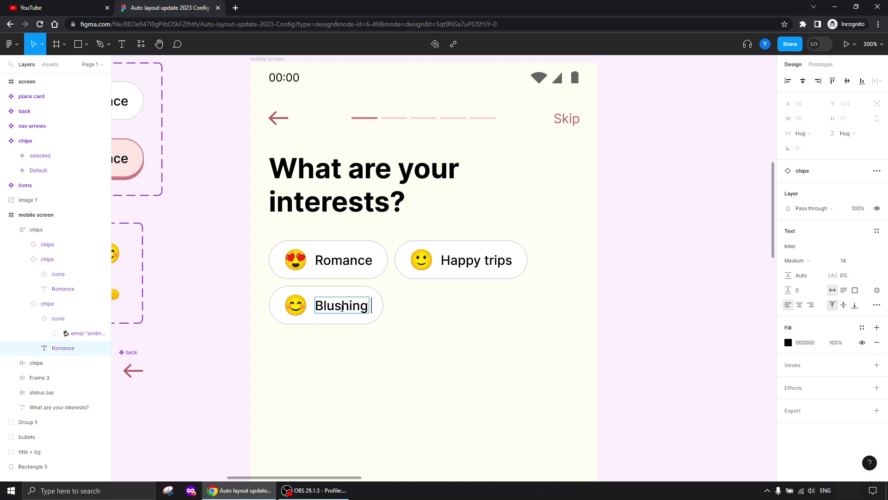
Change the third chip's label to "Blushing wonderful trips".
{"action": "type", "text": "ips"}
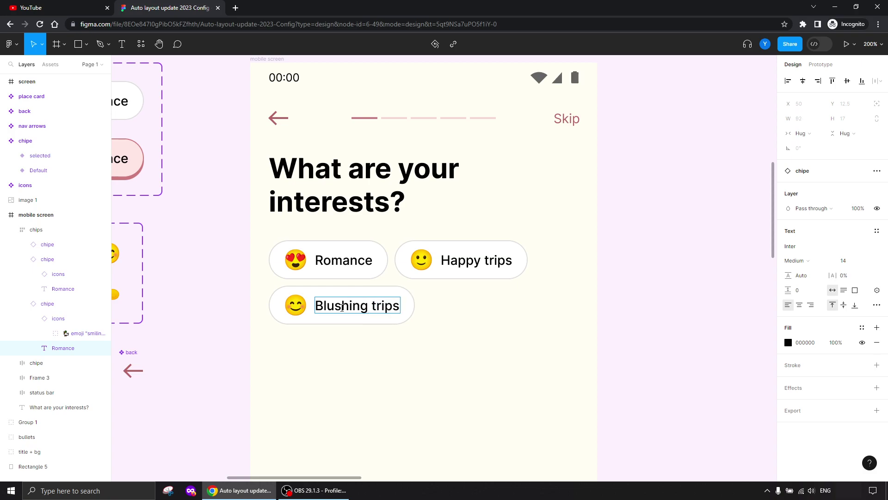
{"action": "key", "text": "BackSpace"}
{"action": "key", "text": "BackSpace"}
{"action": "key", "text": "BackSpace"}
{"action": "key", "text": "BackSpace"}
{"action": "key", "text": "BackSpace"}
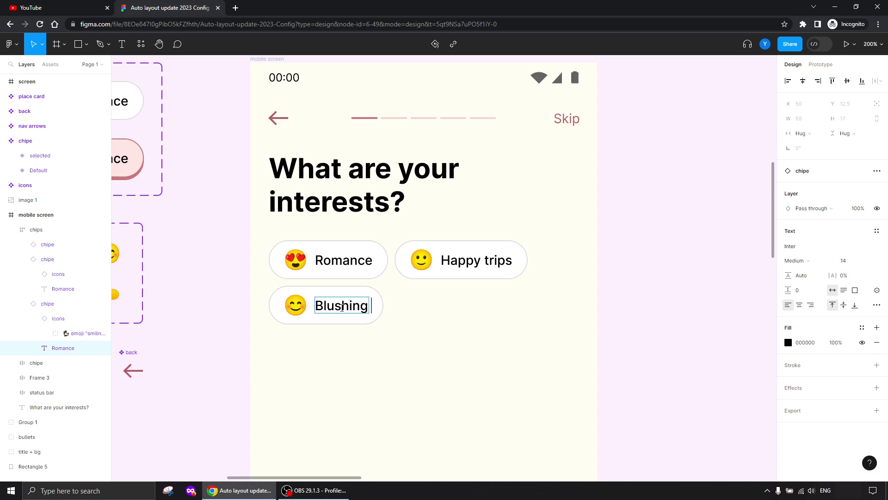
{"action": "type", "text": "wonderf"}
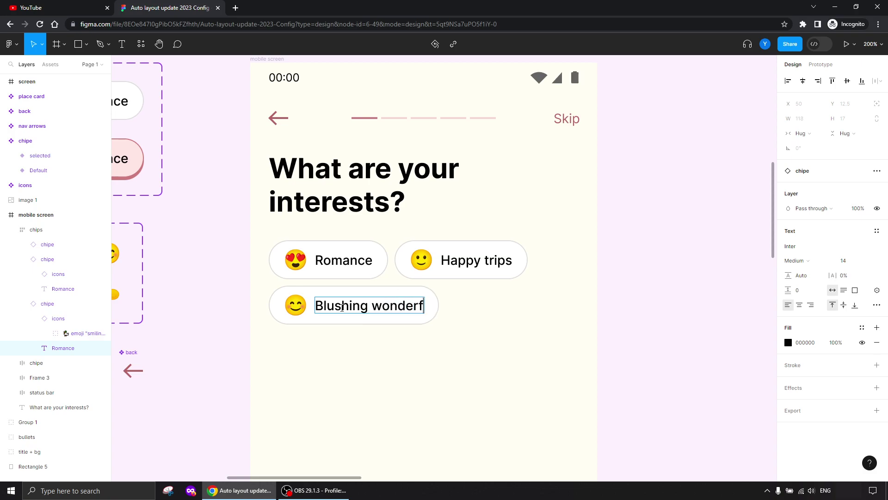
{"action": "type", "text": "ul trips"}
{"action": "left_click", "coordinate": [349, 384]}
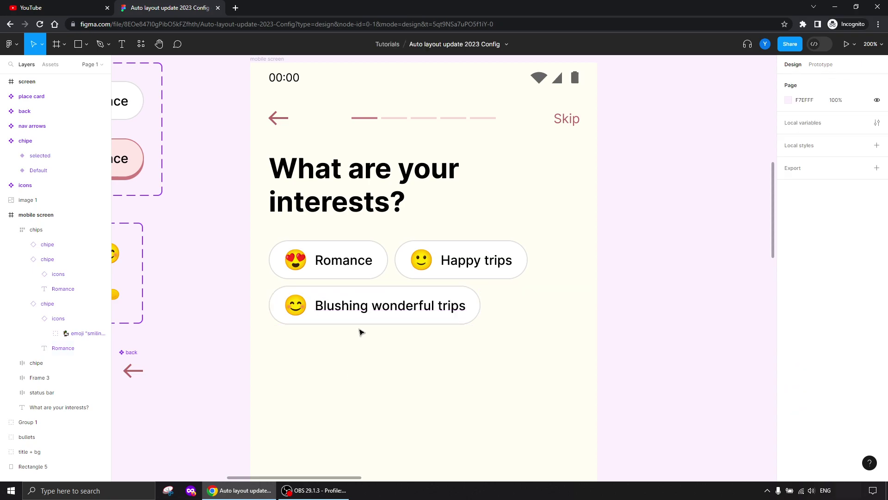
Duplicate the "Blushing wonderful trips" chip and switch the copy's icon to the fire variant.
{"action": "double_click", "coordinate": [363, 309]}
{"action": "key", "text": "ctrl+d"}
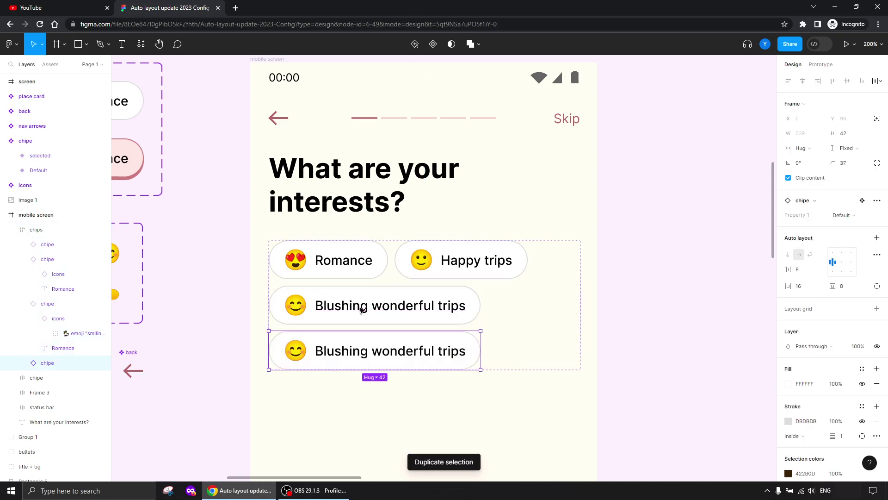
{"action": "double_click", "coordinate": [300, 353]}
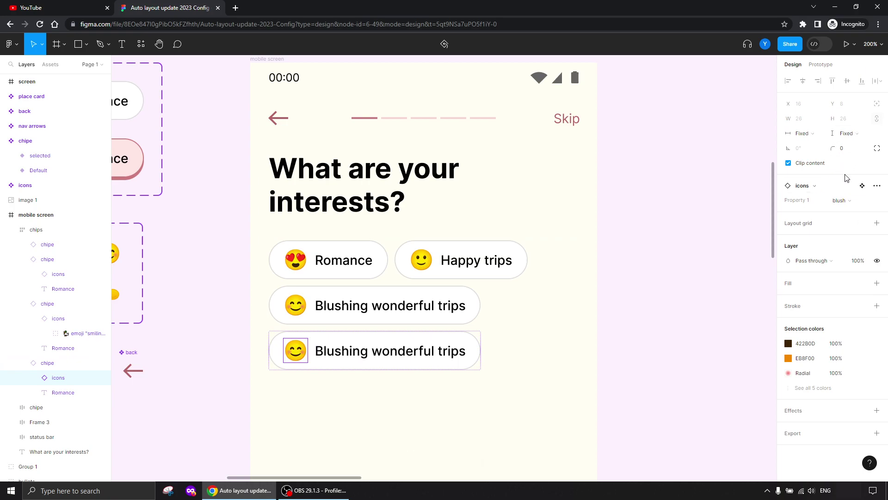
{"action": "left_click", "coordinate": [840, 201]}
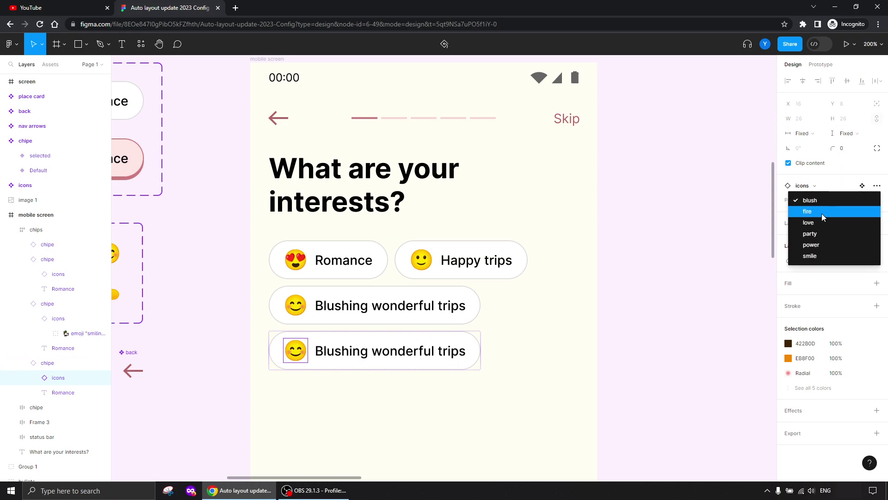
{"action": "left_click", "coordinate": [823, 214]}
Change the fire chip's label to "Fire".
{"action": "double_click", "coordinate": [349, 354]}
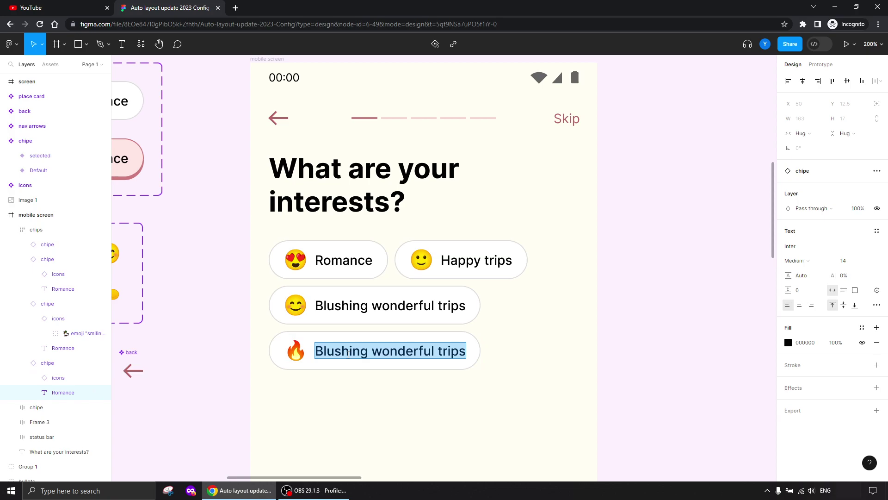
{"action": "type", "text": "Firw"}
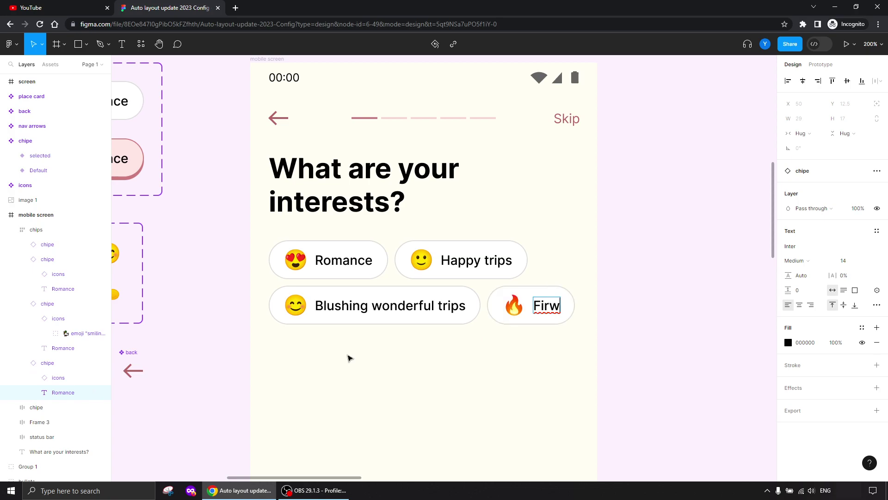
{"action": "key", "text": "BackSpace"}
{"action": "type", "text": "e"}
{"action": "left_click", "coordinate": [465, 381]}
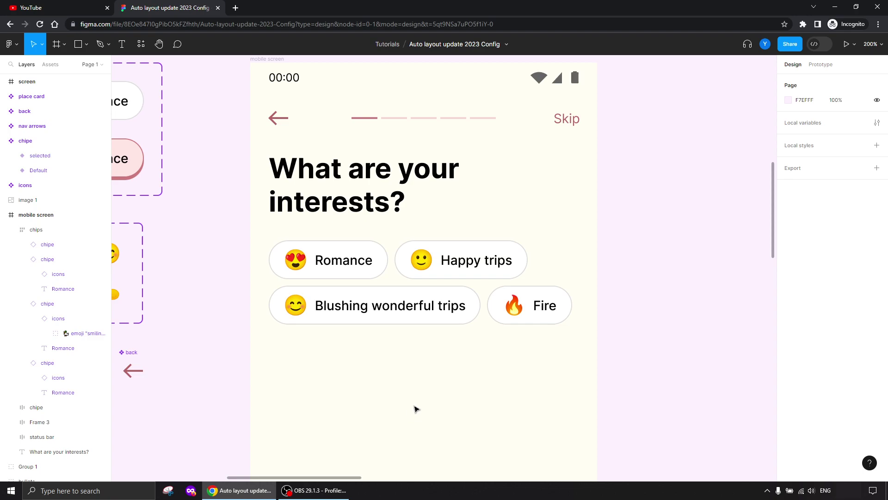
Copy the first "Romance" chip to the end of the chips frame, keeping the "Fire" chip ahead of the copy.
{"action": "left_click", "coordinate": [410, 280]}
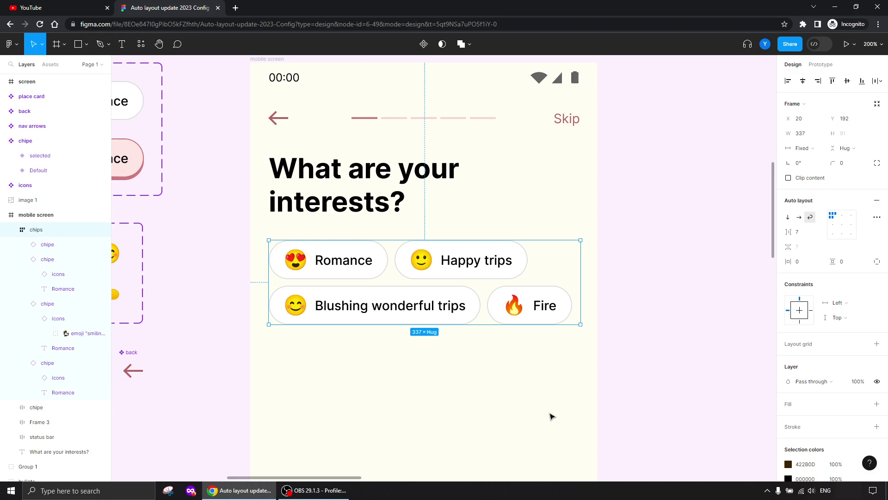
{"action": "left_click", "coordinate": [347, 269]}
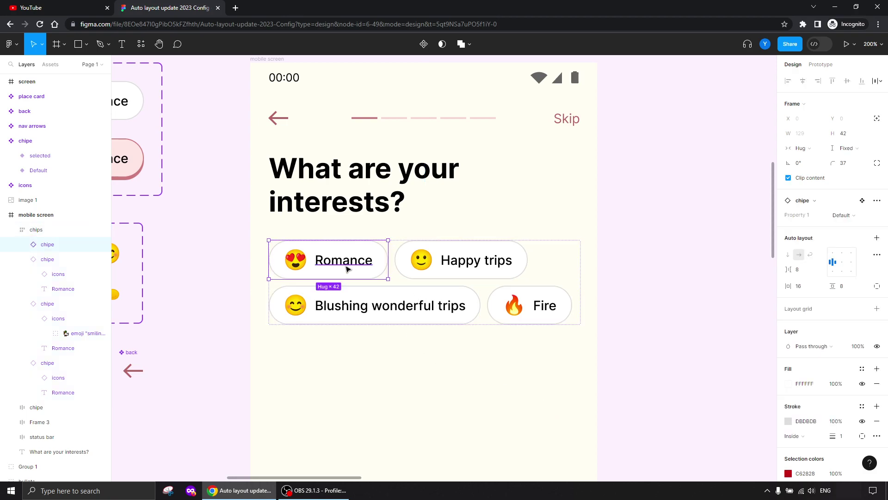
{"action": "key", "text": "ctrl+d"}
{"action": "left_click_drag", "start_coordinate": [345, 268], "coordinate": [331, 387]}
{"action": "left_click", "coordinate": [406, 364]}
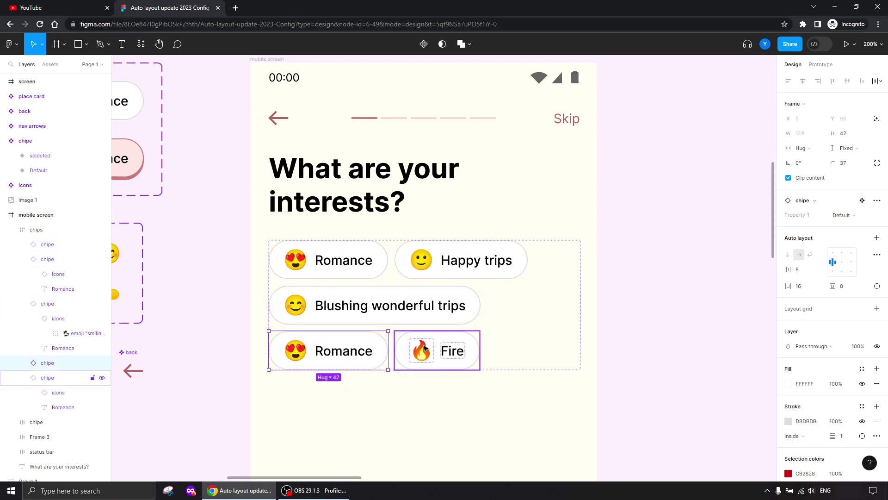
{"action": "key", "text": "Left"}
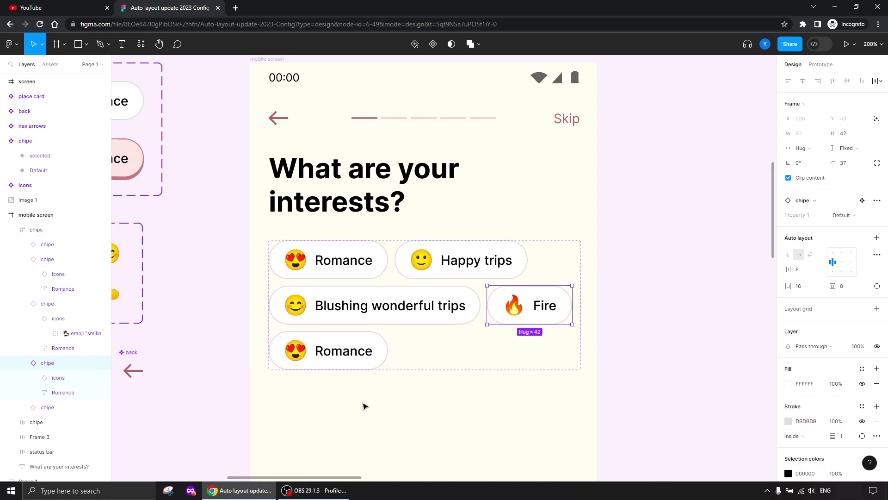
Duplicate the "Romance" chip in the third row twice.
{"action": "left_click", "coordinate": [328, 354]}
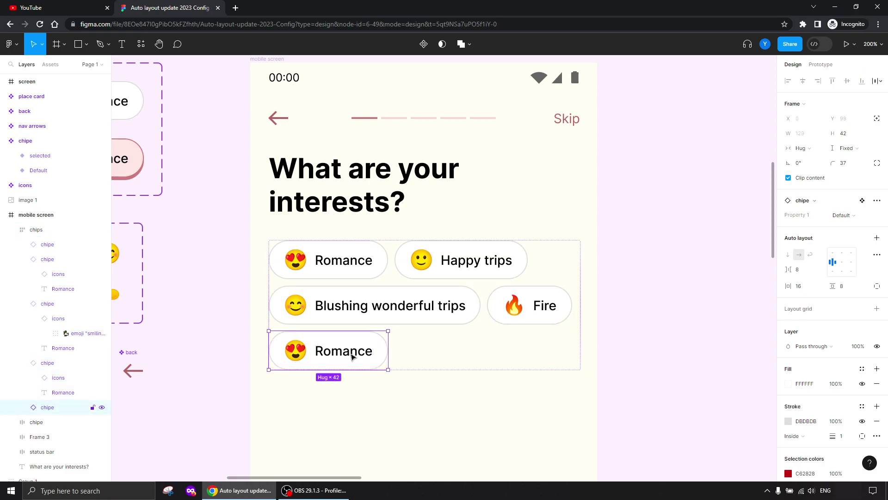
{"action": "key", "text": "ctrl+d"}
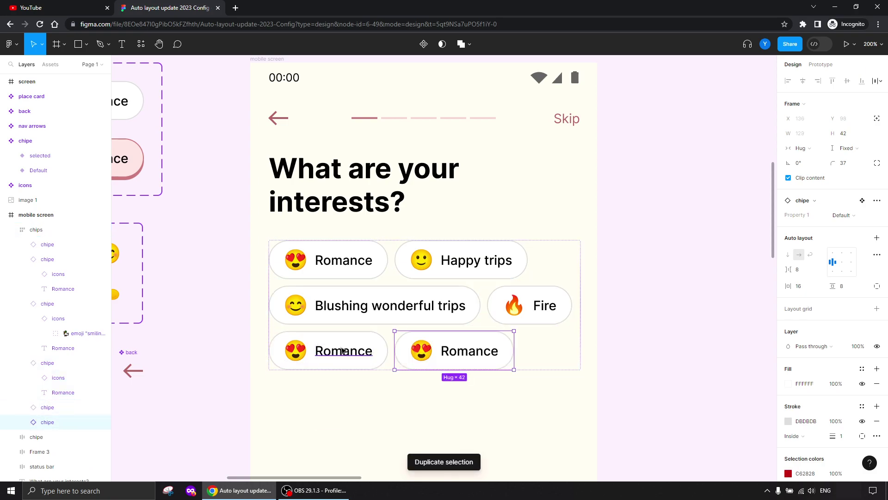
{"action": "key", "text": "ctrl+d"}
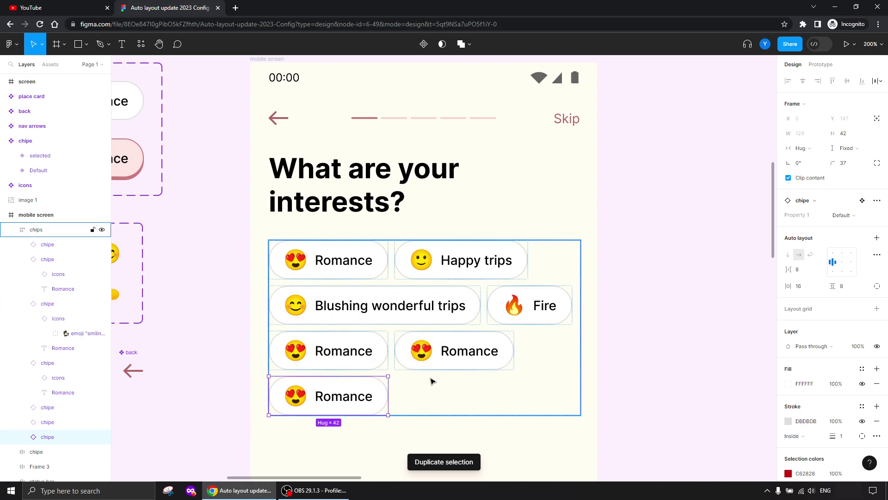
Copy the "Blushing wonderful trips" chip to the end of the frame and the "Fire" chip beside the last "Romance" chip.
{"action": "left_click", "coordinate": [366, 310]}
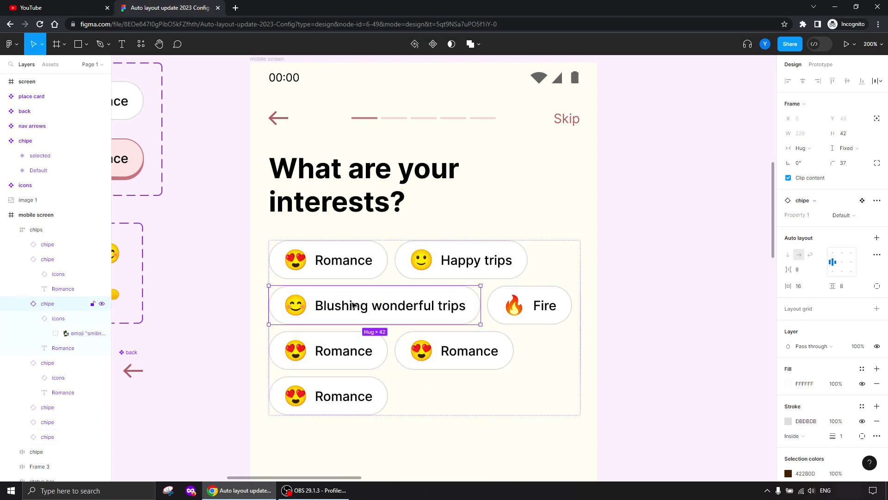
{"action": "left_click_drag", "start_coordinate": [353, 305], "coordinate": [406, 419]}
{"action": "scroll", "coordinate": [450, 376], "scroll_direction": "down", "scroll_amount": 5}
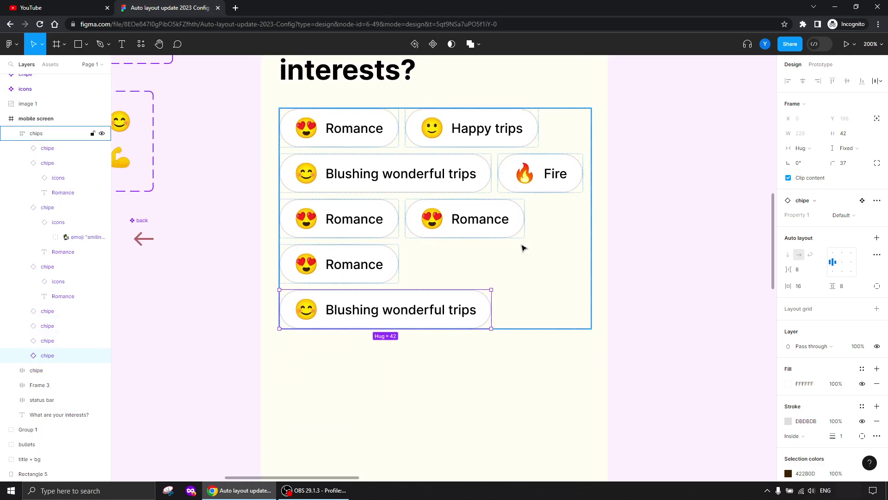
{"action": "left_click", "coordinate": [542, 171]}
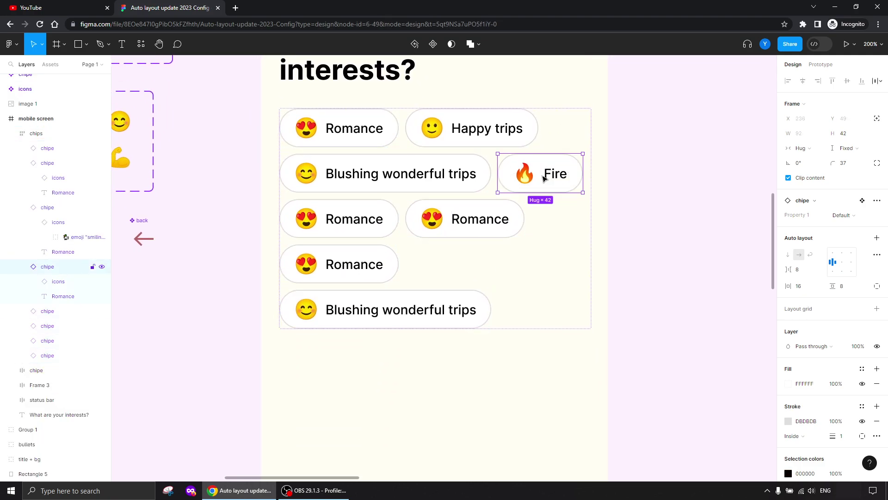
{"action": "left_click_drag", "start_coordinate": [543, 179], "coordinate": [443, 268]}
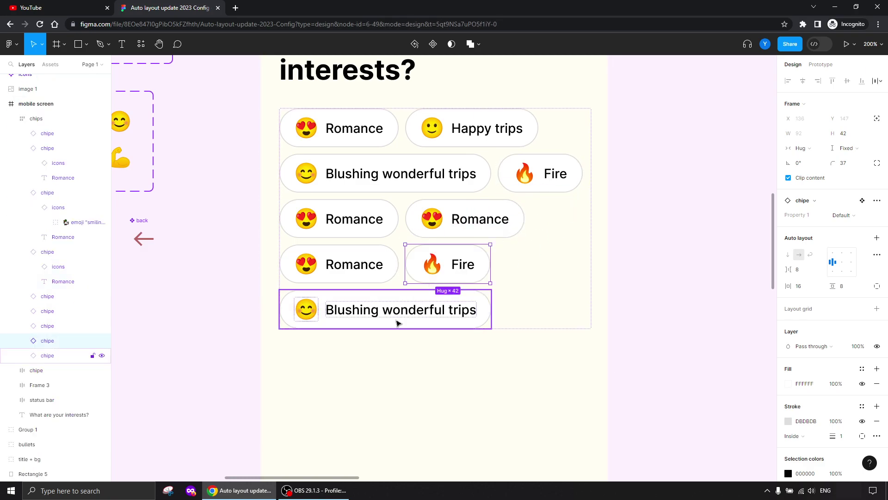
{"action": "left_click", "coordinate": [407, 405]}
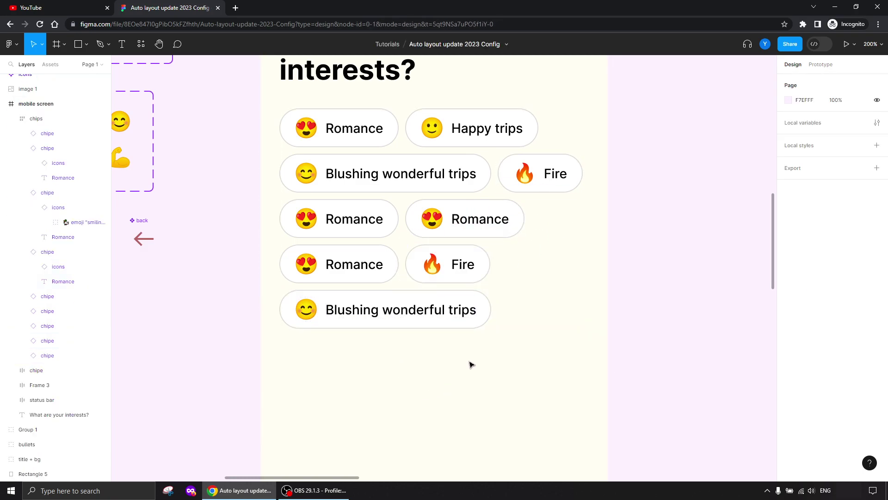
Switch the second "Romance" chip in the third row to the selected variant.
{"action": "key", "text": "shift+0"}
{"action": "scroll", "coordinate": [416, 345], "scroll_direction": "up", "scroll_amount": 1}
{"action": "scroll", "coordinate": [416, 345], "scroll_direction": "right", "scroll_amount": 1}
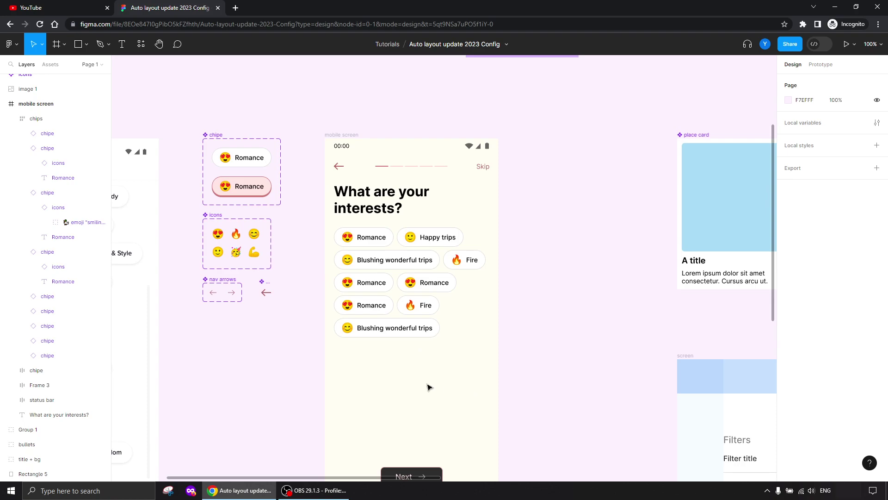
{"action": "left_click", "coordinate": [417, 302]}
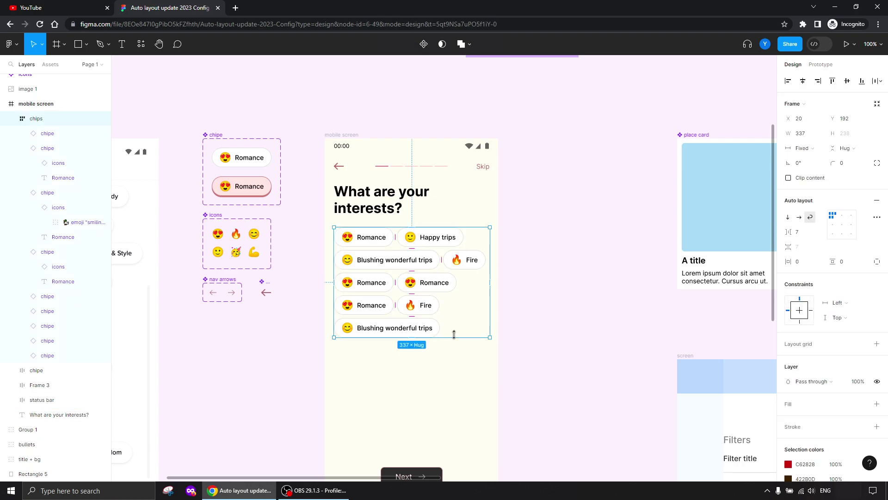
{"action": "left_click", "coordinate": [421, 278]}
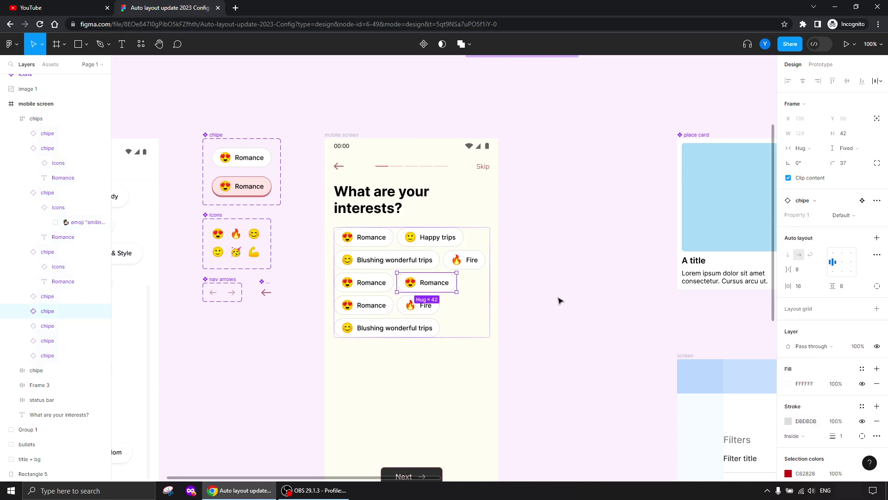
{"action": "left_click", "coordinate": [845, 215]}
{"action": "left_click", "coordinate": [845, 224]}
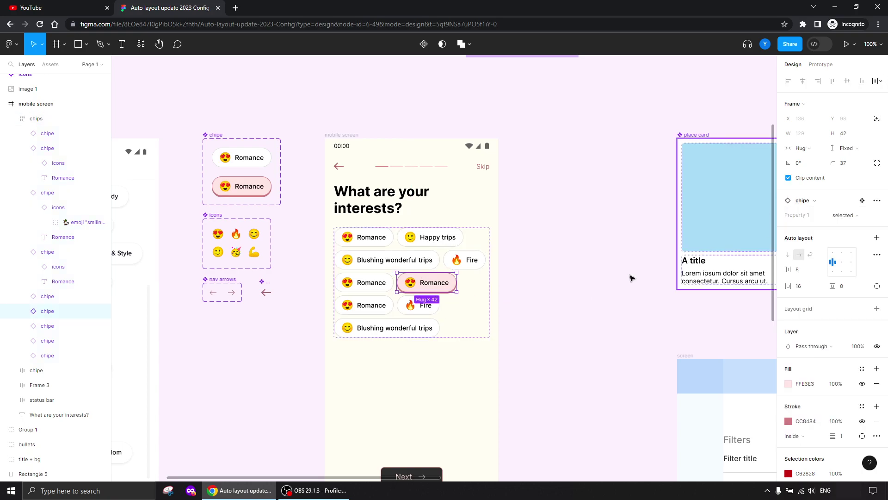
{"action": "left_click", "coordinate": [387, 370]}
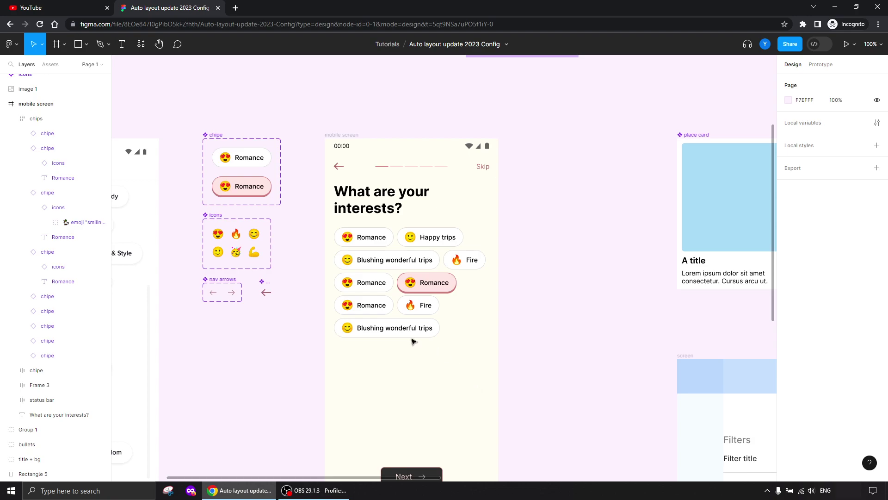
Set the chips frame's horizontal constraint to Left and right.
{"action": "left_click", "coordinate": [422, 170]}
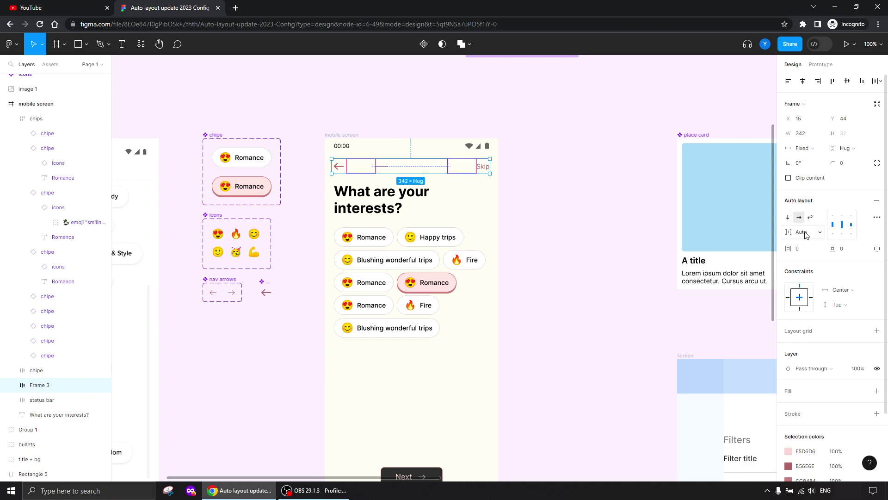
{"action": "left_click", "coordinate": [387, 310]}
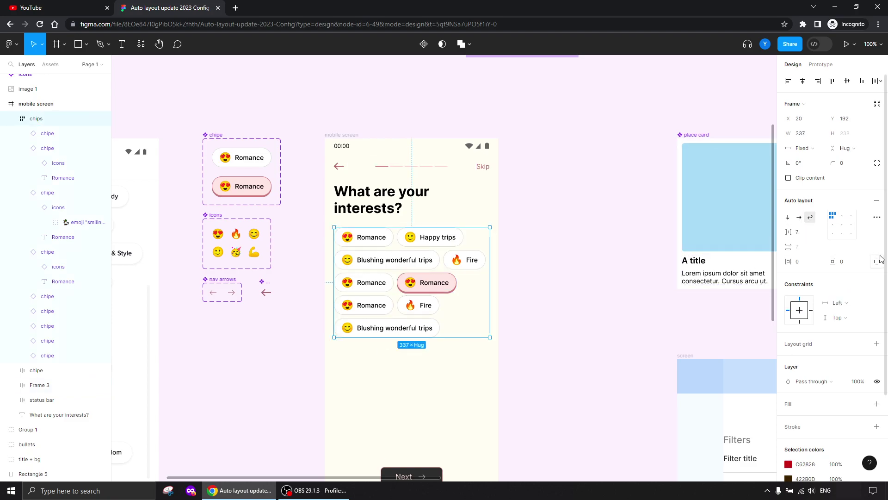
{"action": "left_click", "coordinate": [845, 303]}
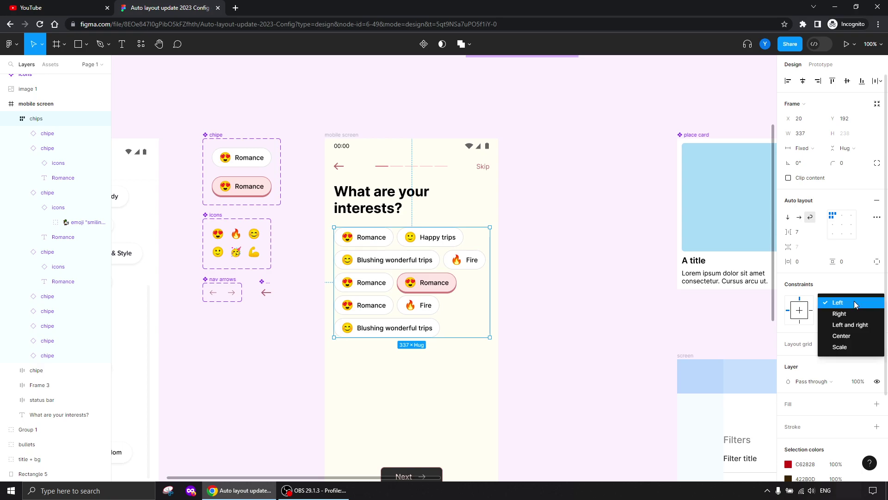
{"action": "left_click", "coordinate": [852, 324]}
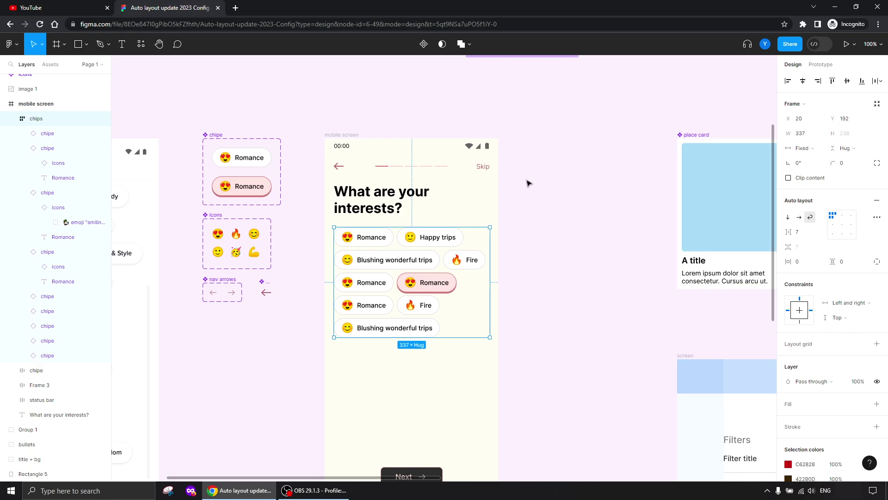
Widen the mobile screen frame to test how the chips and heading respond, and undo the resizing.
{"action": "left_click", "coordinate": [339, 135]}
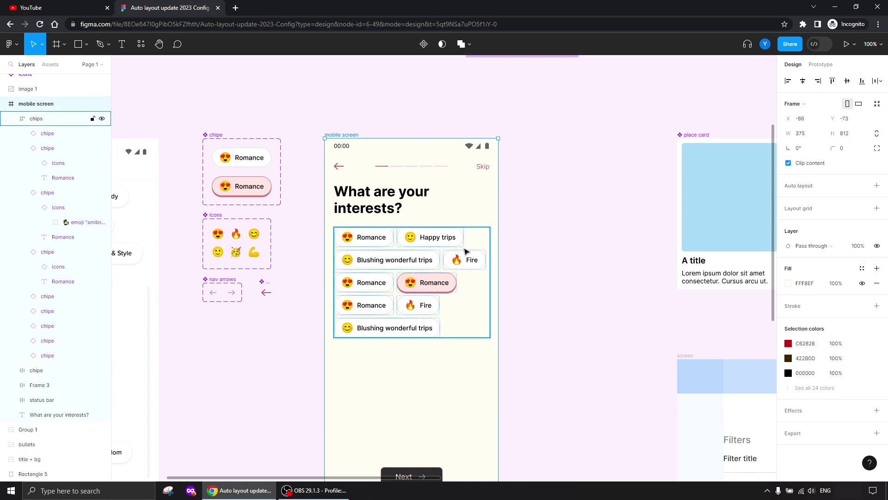
{"action": "left_click_drag", "start_coordinate": [500, 198], "coordinate": [525, 190]}
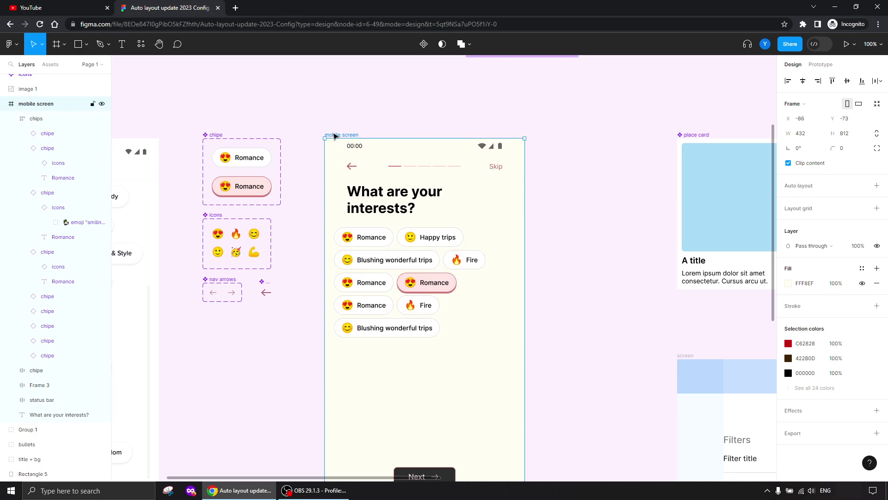
{"action": "left_click_drag", "start_coordinate": [525, 203], "coordinate": [547, 204]}
{"action": "key", "text": "ctrl+z"}
Set the horizontal constraint to Left and right for the row with the back arrow and Skip, and for the status bar.
{"action": "key", "text": "Return"}
{"action": "key", "text": "shift+Tab"}
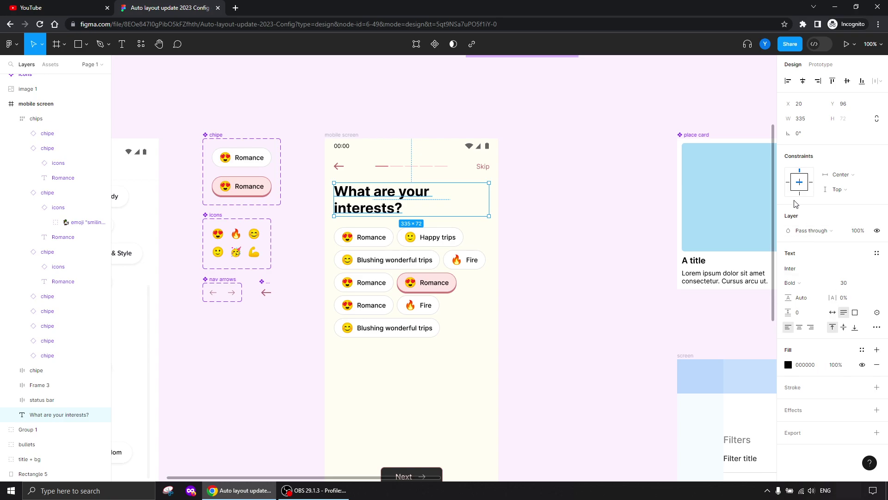
{"action": "left_click", "coordinate": [391, 172]}
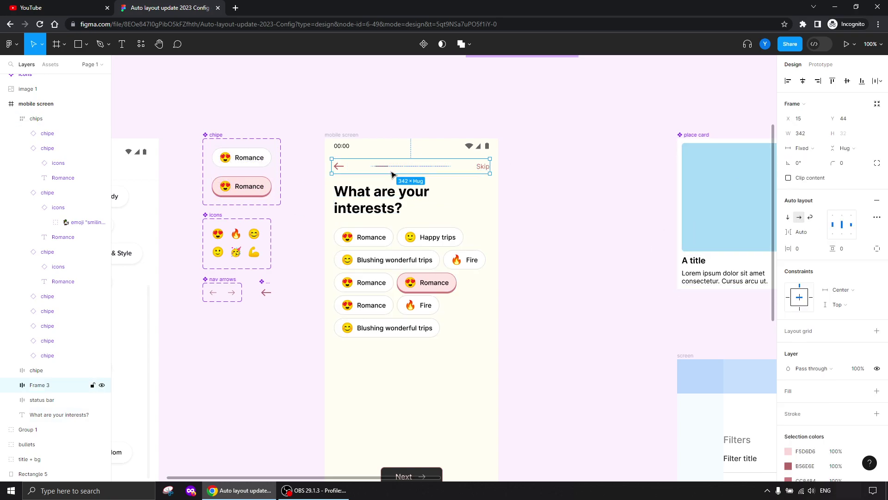
{"action": "left_click", "coordinate": [836, 297]}
{"action": "left_click", "coordinate": [838, 278]}
{"action": "left_click", "coordinate": [411, 147]}
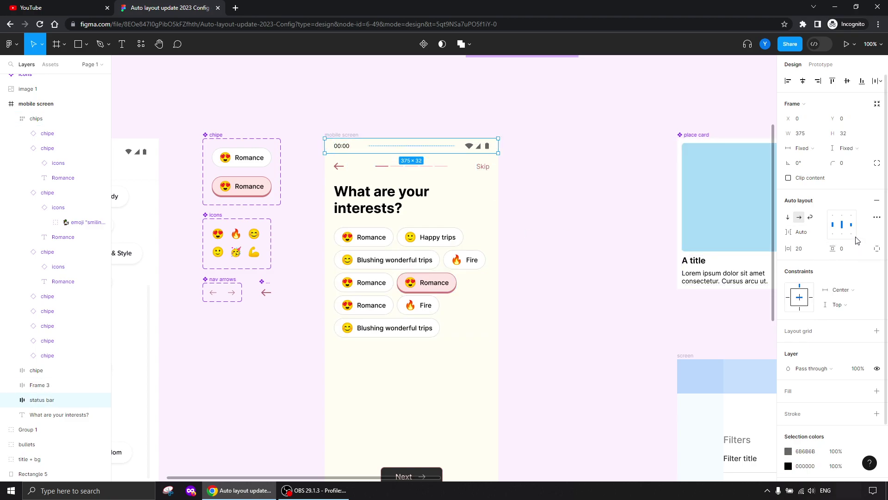
{"action": "left_click", "coordinate": [838, 290]}
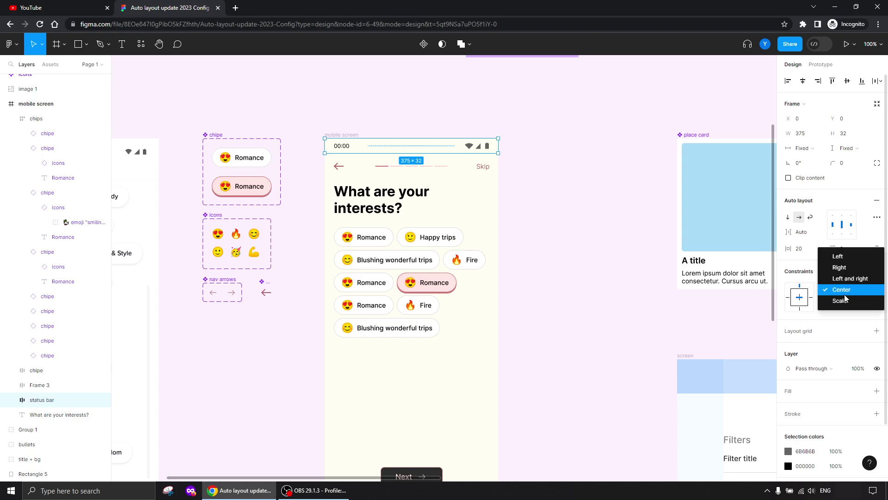
{"action": "left_click", "coordinate": [839, 278]}
Widen the mobile screen frame again to test the new header constraints, and restore its original width.
{"action": "left_click", "coordinate": [369, 113]}
{"action": "left_click", "coordinate": [341, 135]}
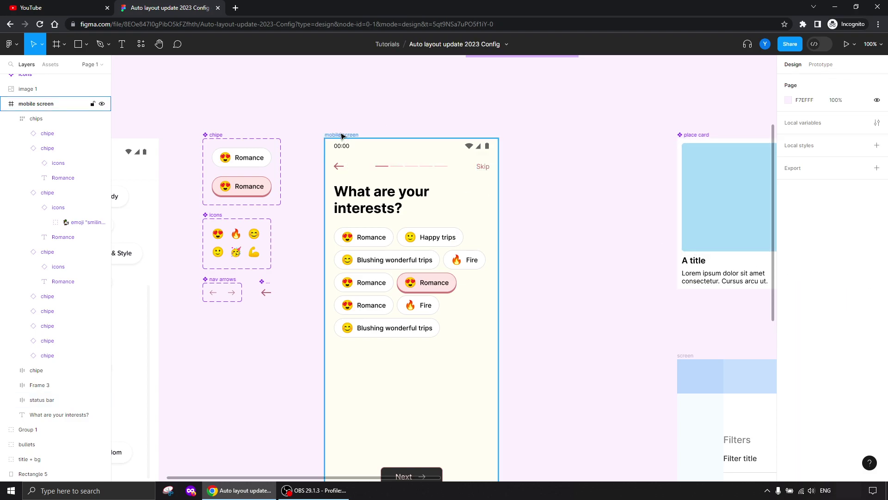
{"action": "left_click_drag", "start_coordinate": [500, 177], "coordinate": [553, 173]}
{"action": "key", "text": "ctrl+z"}
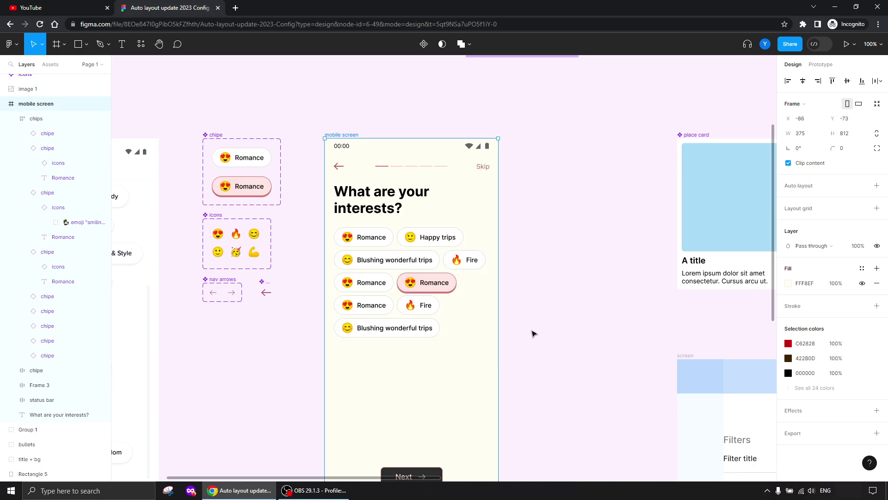
{"action": "left_click", "coordinate": [544, 314]}
{"action": "left_click_drag", "start_coordinate": [542, 337], "coordinate": [557, 238]}
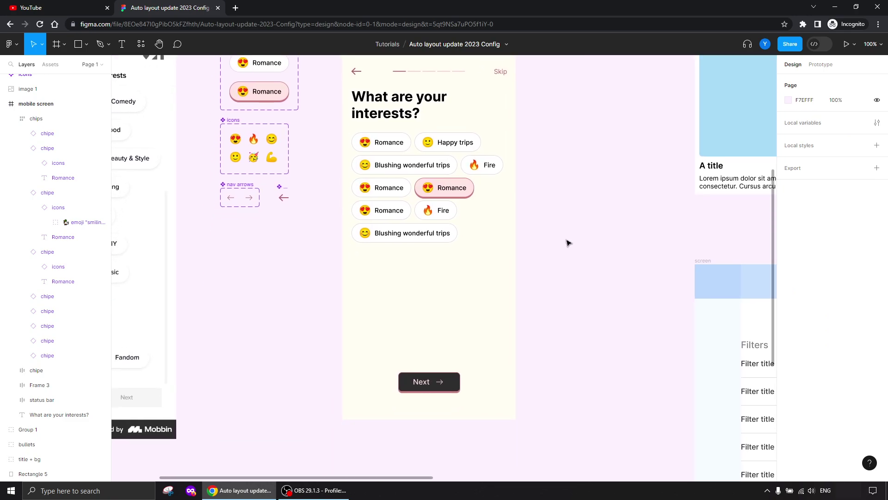
{"action": "scroll", "coordinate": [568, 243], "scroll_direction": "up", "scroll_amount": 3}
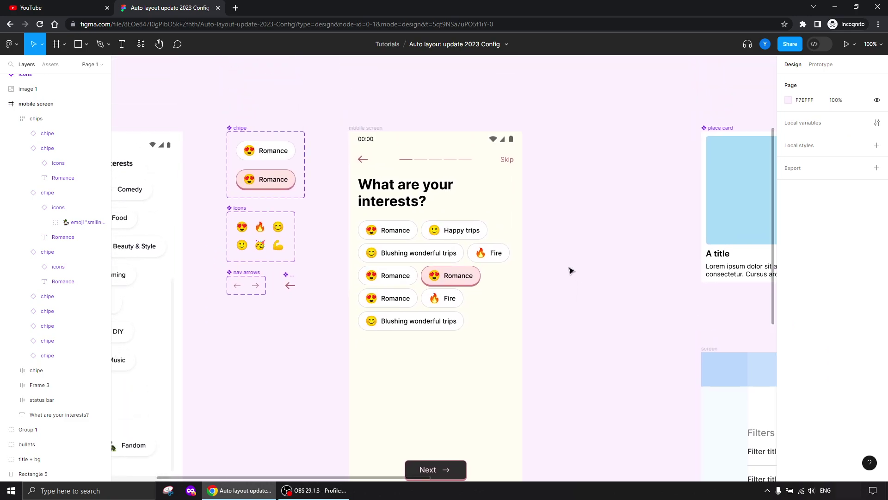
{"action": "key", "text": "ctrl+plus"}
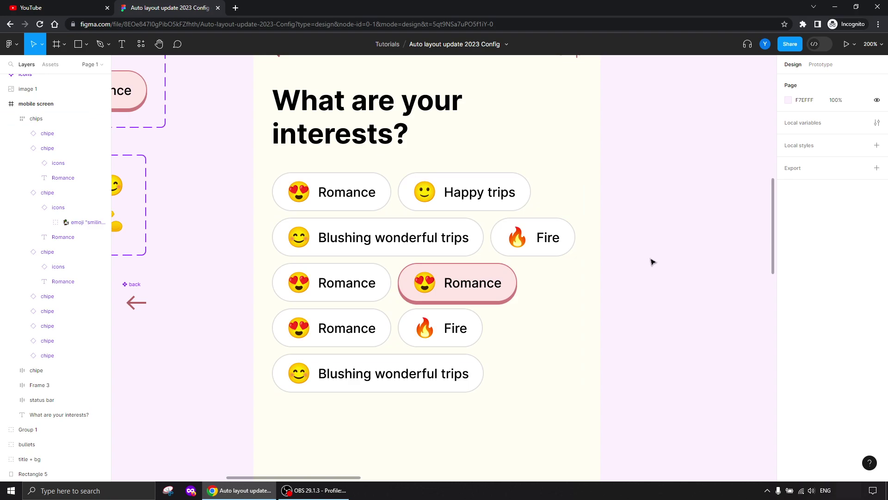
{"action": "key", "text": "ctrl+minus"}
{"action": "left_click_drag", "start_coordinate": [599, 258], "coordinate": [534, 252]}
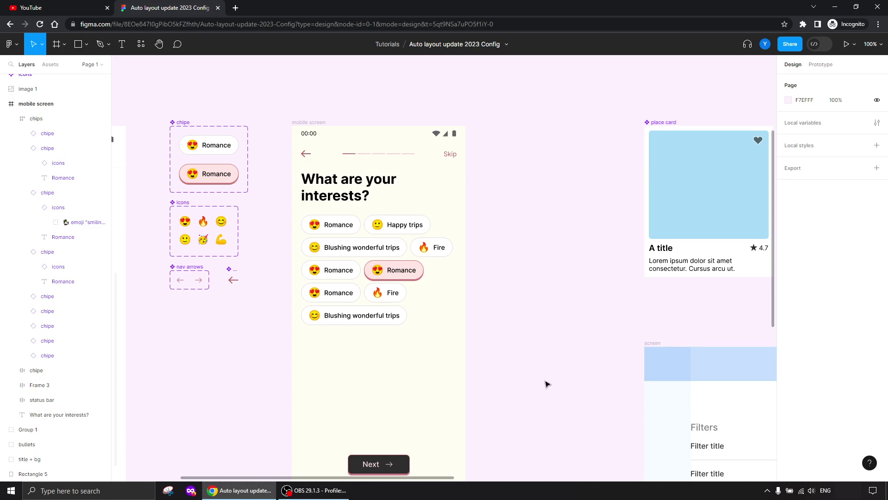
Copy the place card component into the desktop screen frame, beside the filter list.
{"action": "scroll", "coordinate": [546, 384], "scroll_direction": "right", "scroll_amount": 5}
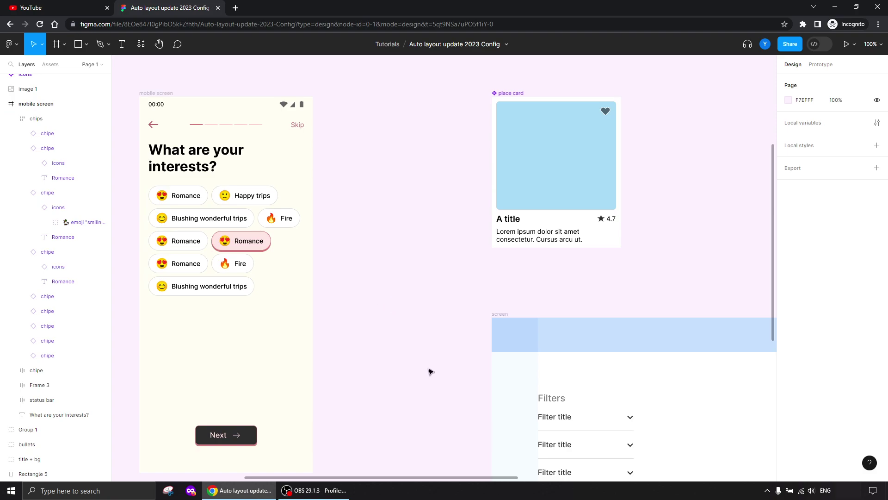
{"action": "left_click_drag", "start_coordinate": [430, 349], "coordinate": [227, 182]}
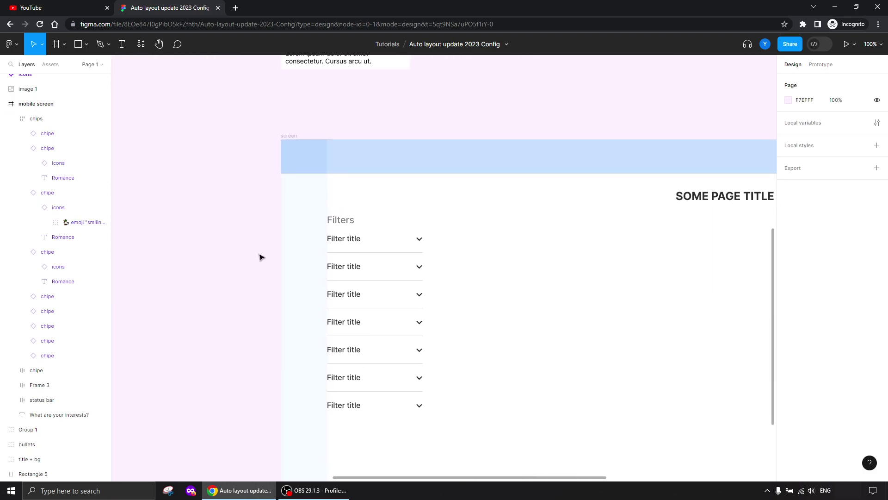
{"action": "scroll", "coordinate": [261, 254], "scroll_direction": "down", "scroll_amount": 5}
{"action": "left_click_drag", "start_coordinate": [321, 246], "coordinate": [232, 232]}
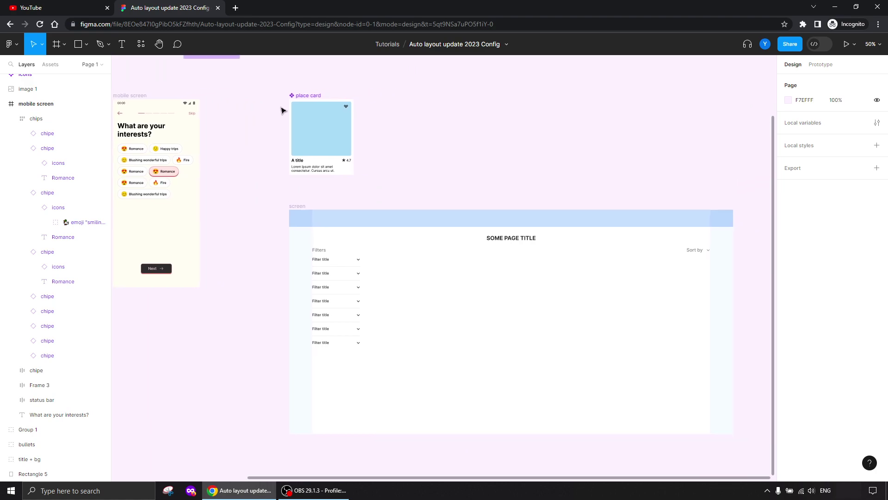
{"action": "left_click_drag", "start_coordinate": [227, 140], "coordinate": [310, 233]}
{"action": "key", "text": "shift+0"}
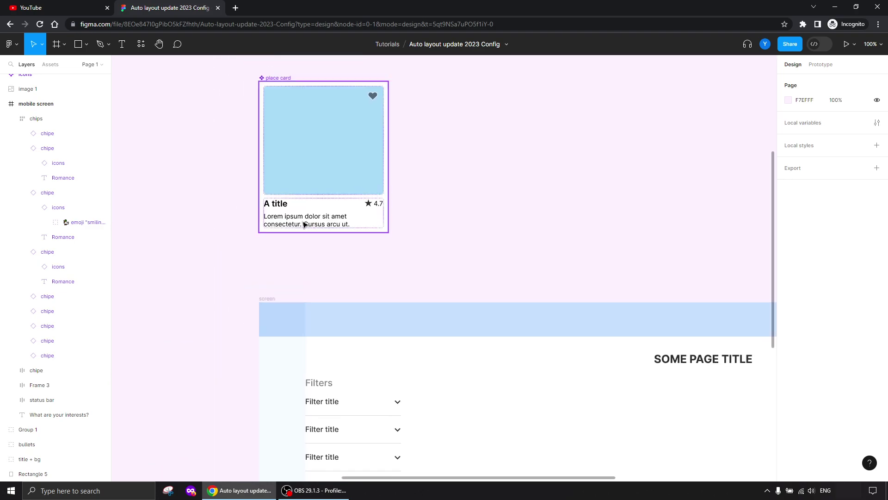
{"action": "left_click", "coordinate": [273, 81]}
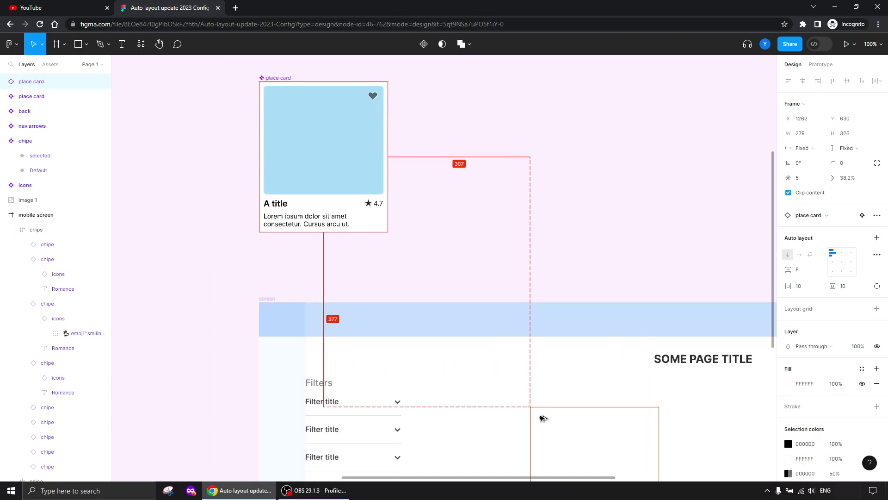
{"action": "left_click_drag", "start_coordinate": [323, 139], "coordinate": [476, 451]}
{"action": "left_click_drag", "start_coordinate": [504, 272], "coordinate": [443, 127]}
{"action": "left_click_drag", "start_coordinate": [421, 322], "coordinate": [437, 308]}
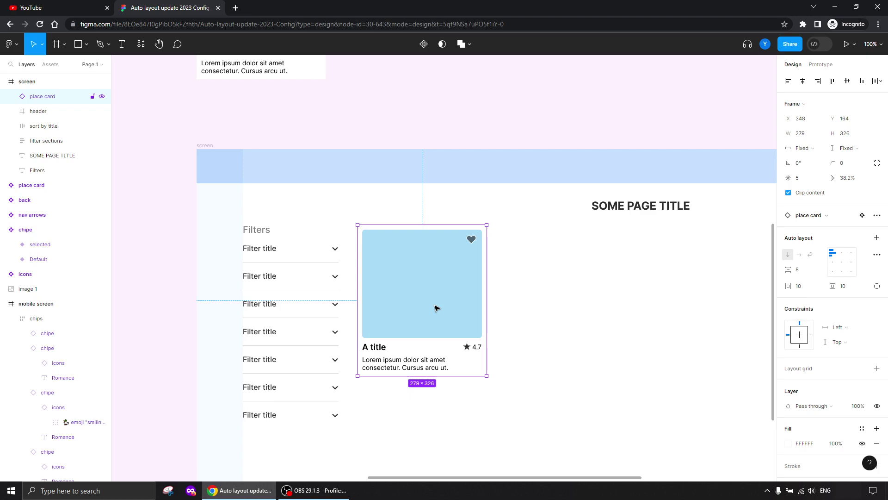
Duplicate the place card beside the first with a gap of 29 and combine both cards in an auto layout.
{"action": "left_click_drag", "start_coordinate": [539, 309], "coordinate": [470, 300]}
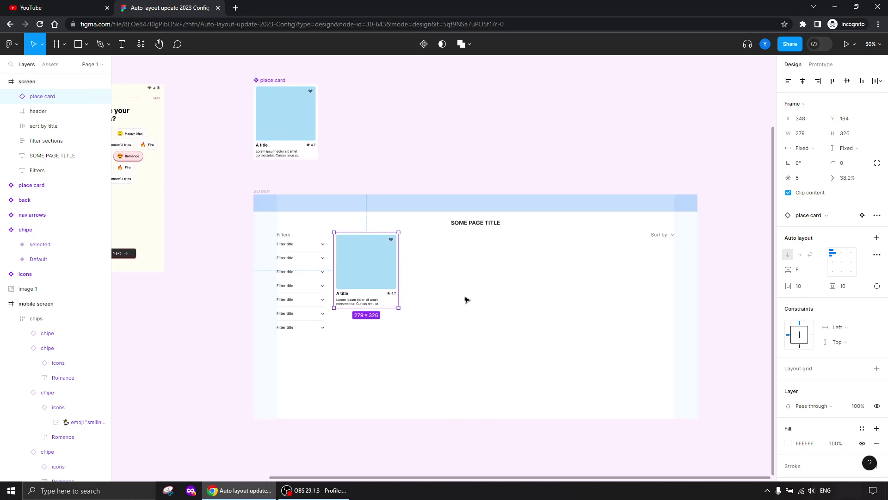
{"action": "left_click_drag", "start_coordinate": [375, 278], "coordinate": [464, 286]}
{"action": "key", "text": "shift+a"}
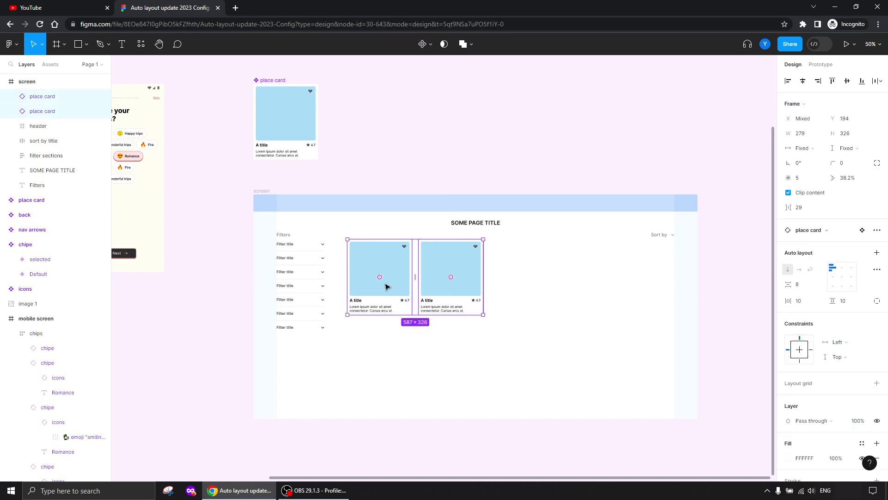
Rename the new auto layout frame to "cubes" and widen it to 1414, up to the side margin.
{"action": "double_click", "coordinate": [44, 97]}
{"action": "type", "text": "cubes"}
{"action": "key", "text": "Return"}
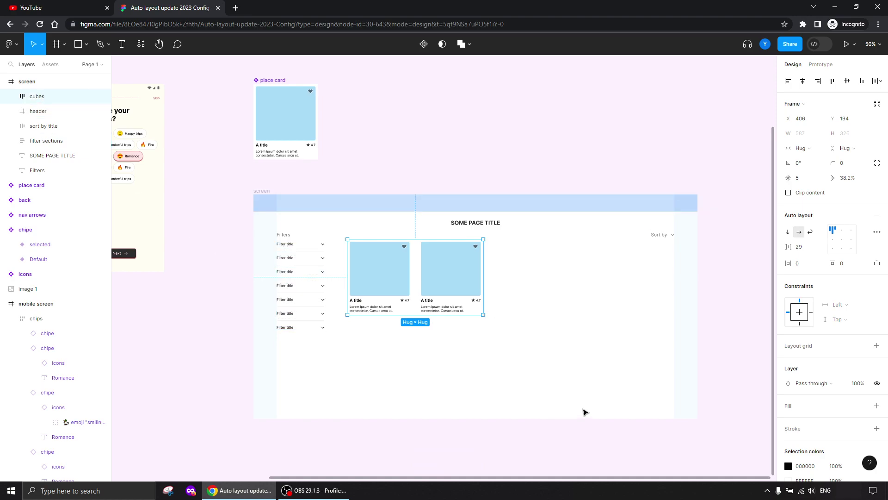
{"action": "left_click_drag", "start_coordinate": [563, 349], "coordinate": [506, 301]}
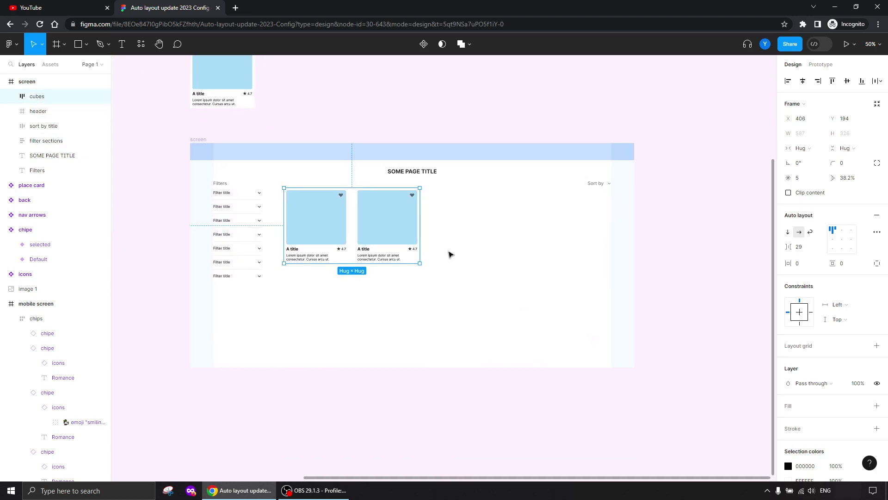
{"action": "left_click_drag", "start_coordinate": [420, 233], "coordinate": [611, 233]}
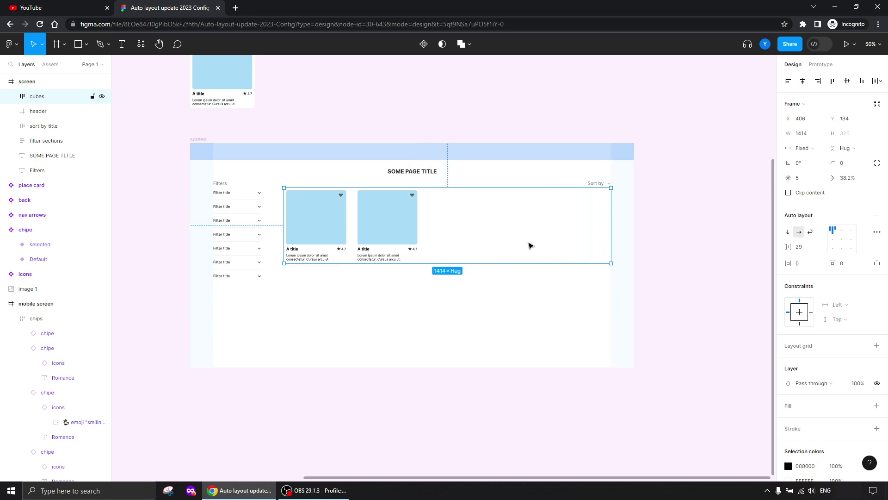
Duplicate the second place card twice inside the cubes frame and set the frame's auto layout to Wrap.
{"action": "left_click", "coordinate": [381, 230]}
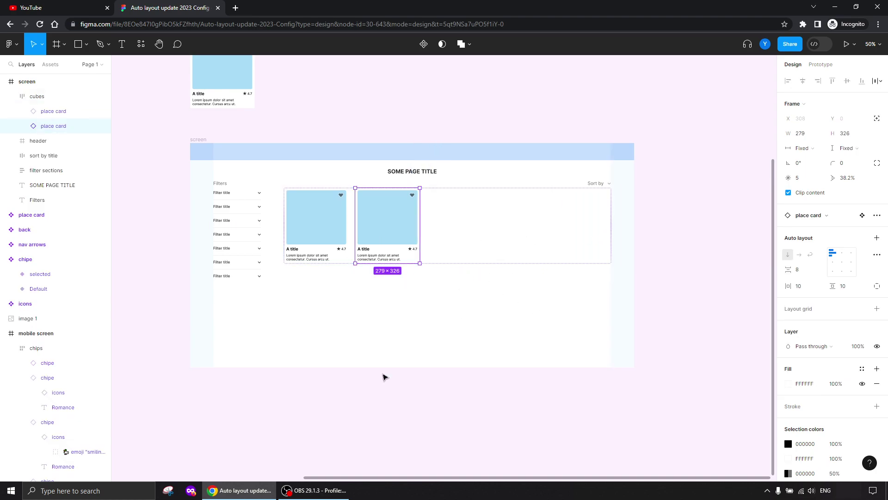
{"action": "key", "text": "ctrl+d"}
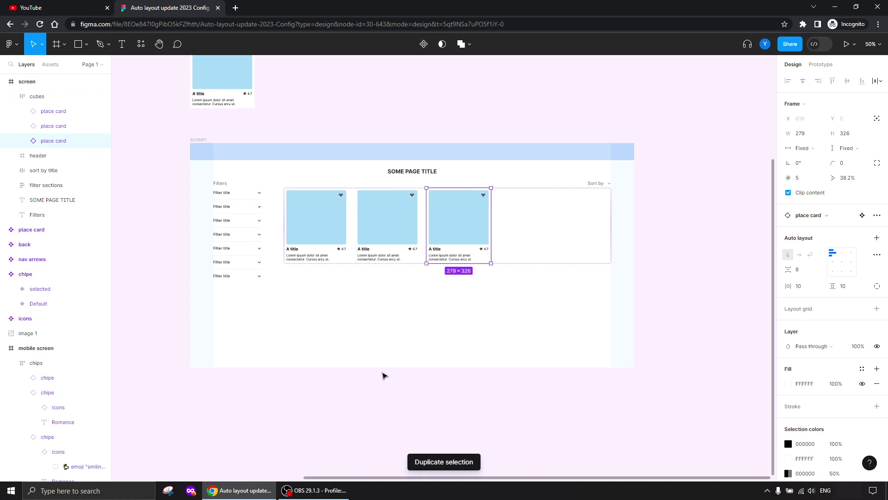
{"action": "key", "text": "ctrl+d"}
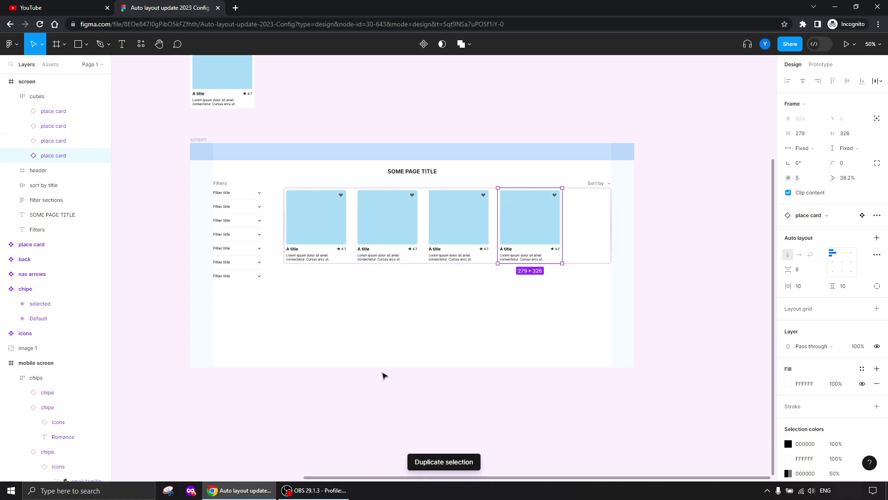
{"action": "left_click", "coordinate": [400, 373]}
{"action": "left_click", "coordinate": [490, 258]}
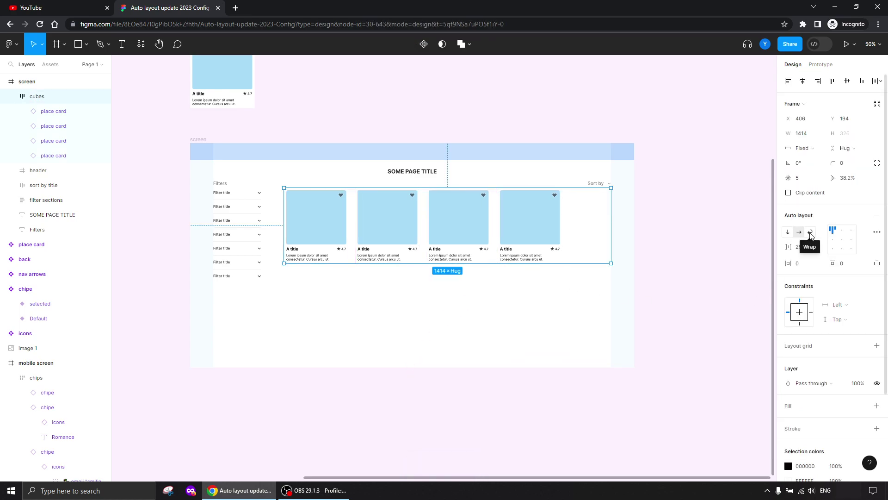
Duplicate the fourth place card eight times to test wrapping onto further rows.
{"action": "left_click", "coordinate": [535, 219]}
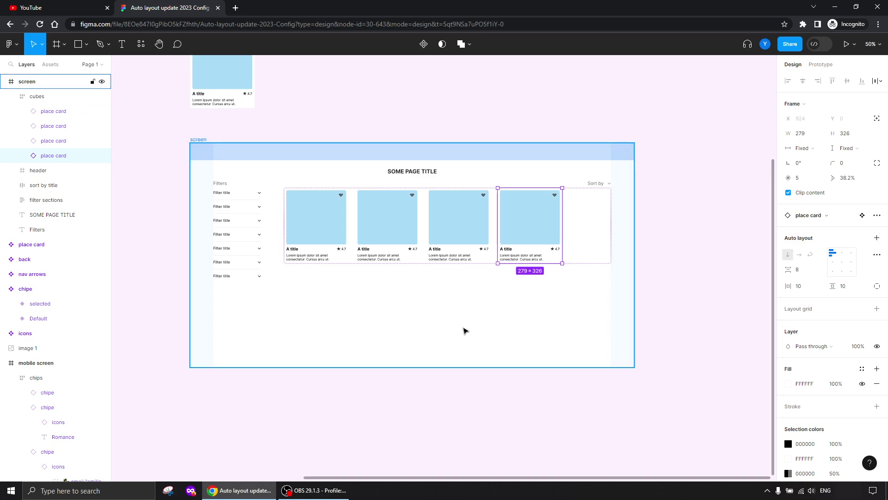
{"action": "key", "text": "ctrl+d"}
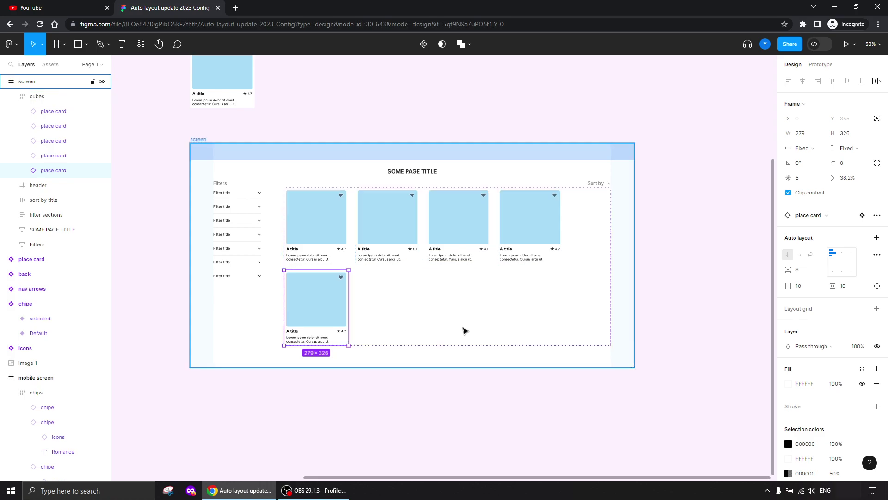
{"action": "key", "text": "ctrl+d"}
{"action": "key", "text": "ctrl+d"}
{"action": "key", "text": "ctrl+d"}
{"action": "key", "text": "ctrl+d"}
{"action": "key", "text": "ctrl+d"}
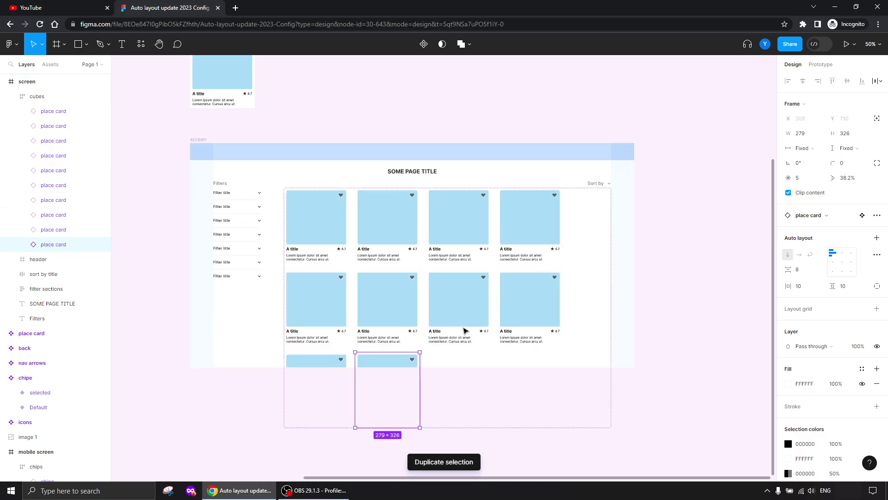
{"action": "key", "text": "ctrl+d"}
{"action": "key", "text": "ctrl+d"}
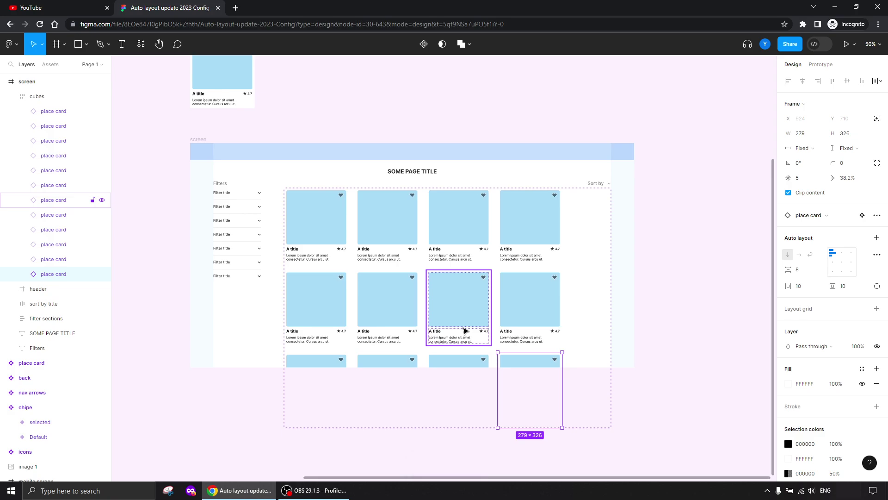
Delete the eight extra place cards from the second and third rows.
{"action": "key", "text": "Delete"}
{"action": "key", "text": "Delete"}
{"action": "key", "text": "Delete"}
{"action": "key", "text": "Delete"}
{"action": "key", "text": "Delete"}
{"action": "key", "text": "Delete"}
{"action": "key", "text": "Delete"}
{"action": "key", "text": "Delete"}
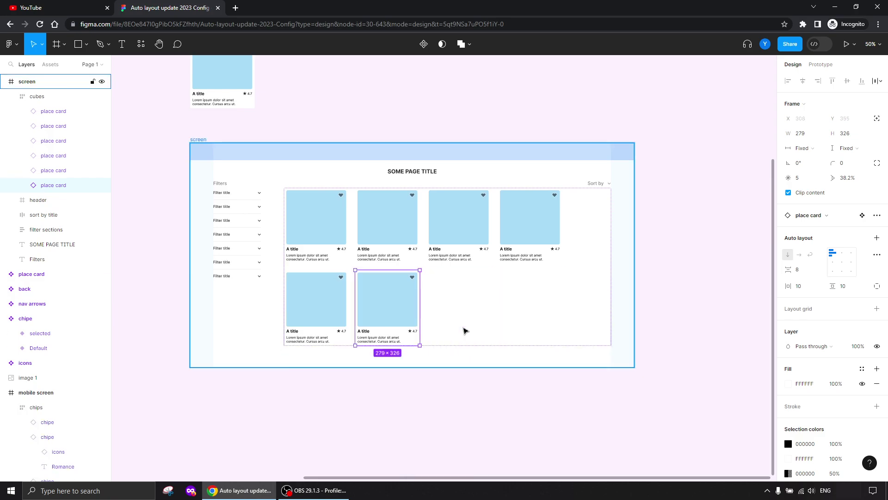
{"action": "left_click", "coordinate": [465, 330]}
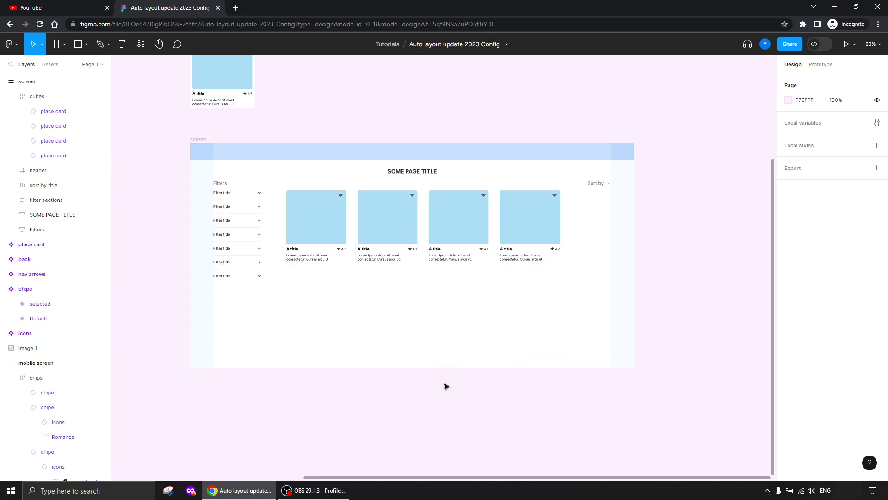
Inspect the advanced auto layout settings of the cubes frame and close them again.
{"action": "left_click", "coordinate": [514, 228]}
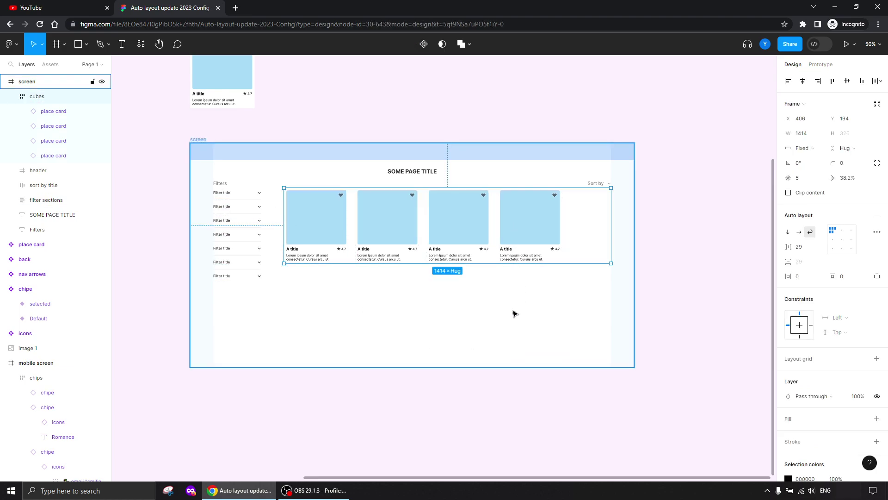
{"action": "scroll", "coordinate": [515, 315], "scroll_direction": "up", "scroll_amount": 5}
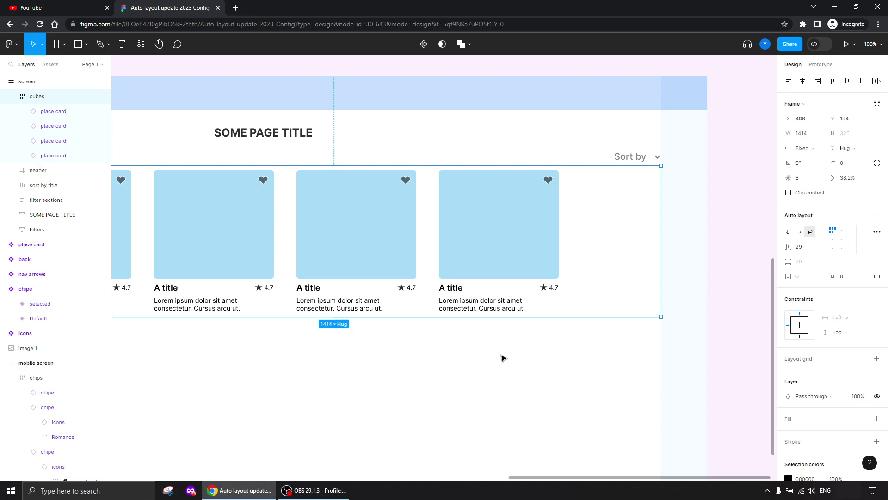
{"action": "scroll", "coordinate": [488, 357], "scroll_direction": "left", "scroll_amount": 5}
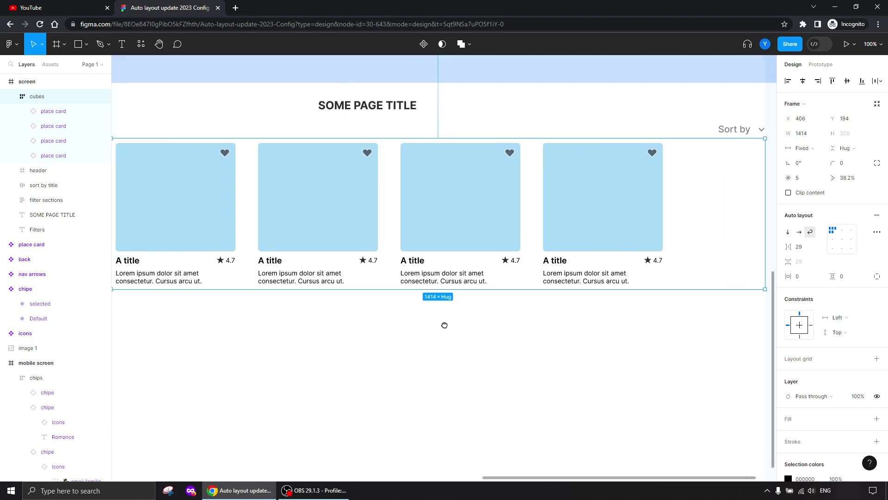
{"action": "left_click_drag", "start_coordinate": [509, 345], "coordinate": [477, 347]}
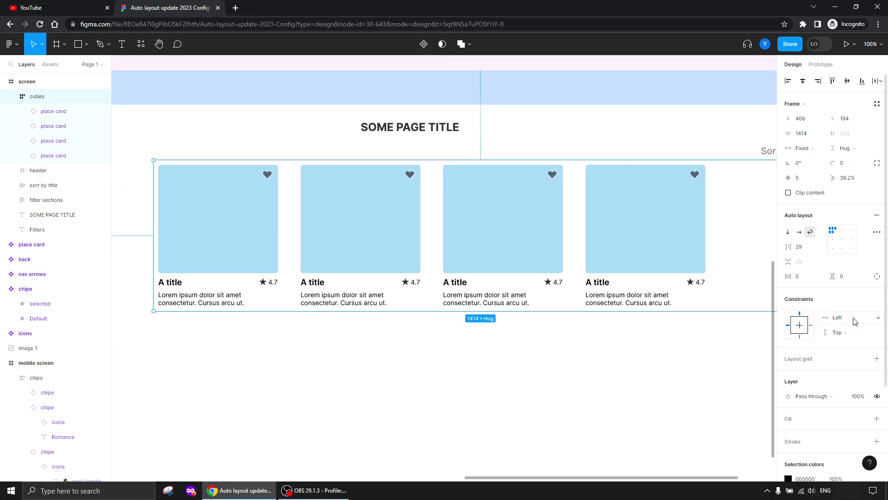
{"action": "left_click", "coordinate": [877, 232]}
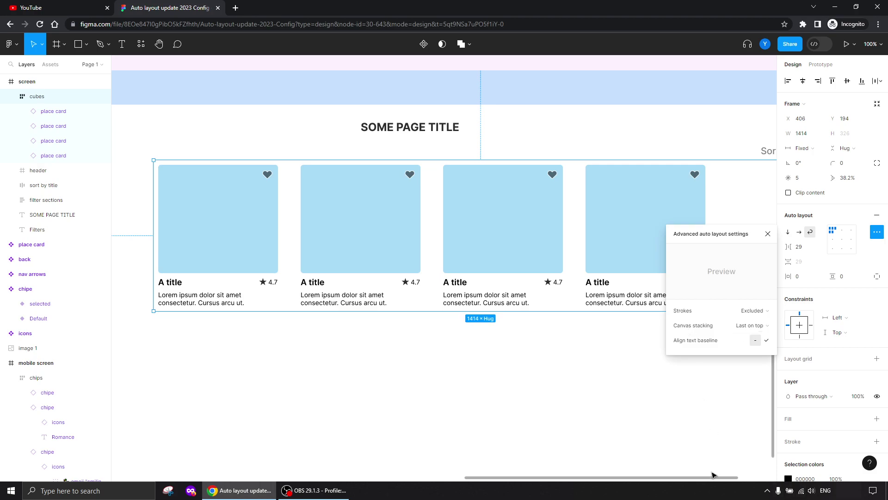
{"action": "left_click", "coordinate": [767, 237]}
{"action": "left_click_drag", "start_coordinate": [656, 325], "coordinate": [523, 333]}
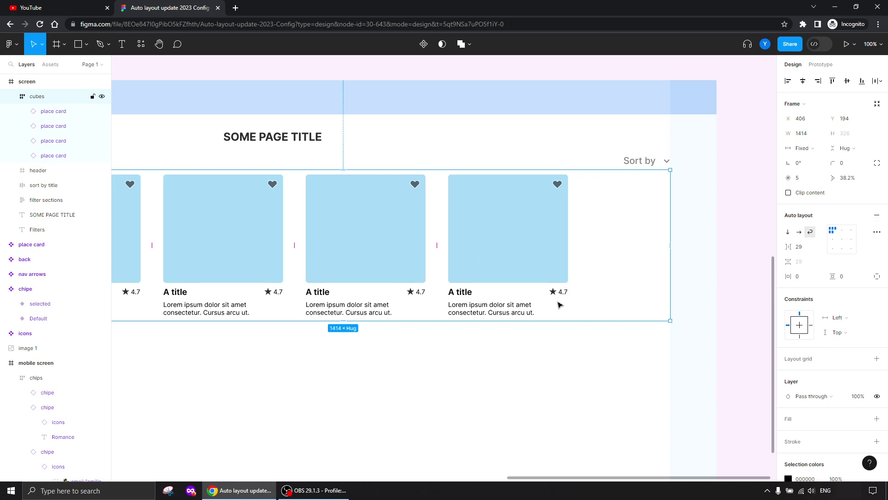
Set the horizontal gap between the place cards in the cubes frame to Auto.
{"action": "left_click", "coordinate": [820, 248]}
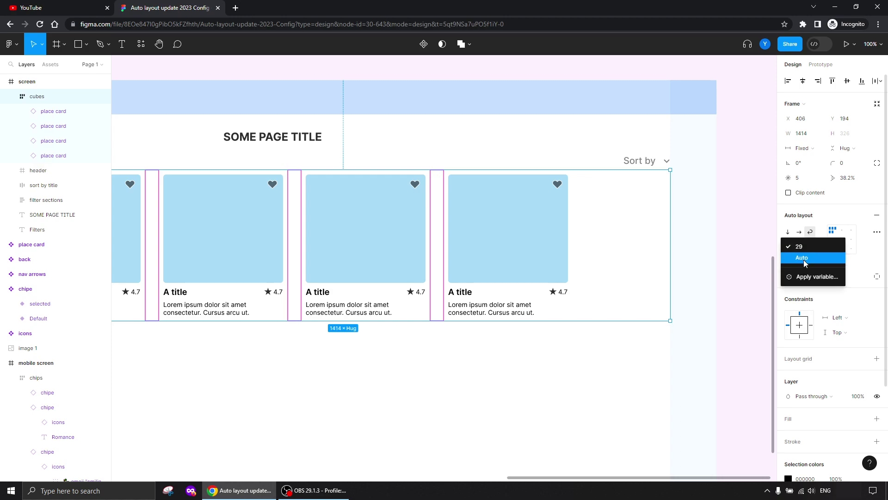
{"action": "left_click", "coordinate": [804, 259]}
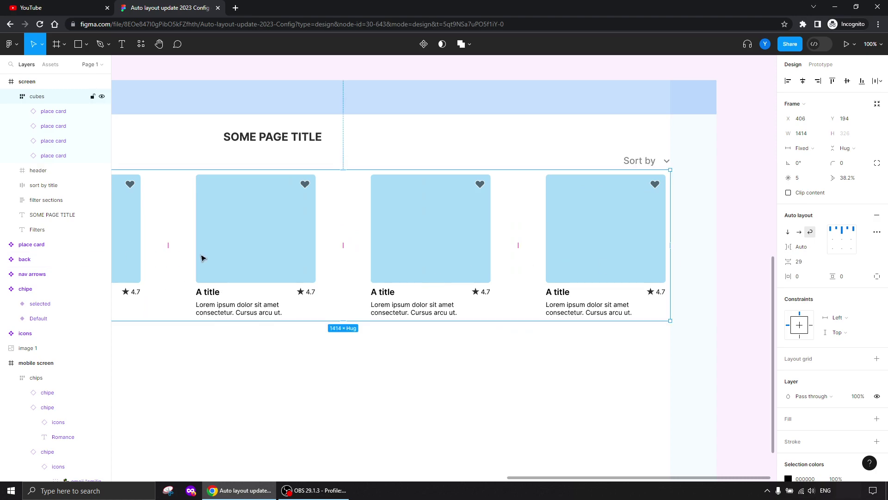
{"action": "left_click_drag", "start_coordinate": [256, 348], "coordinate": [342, 334]}
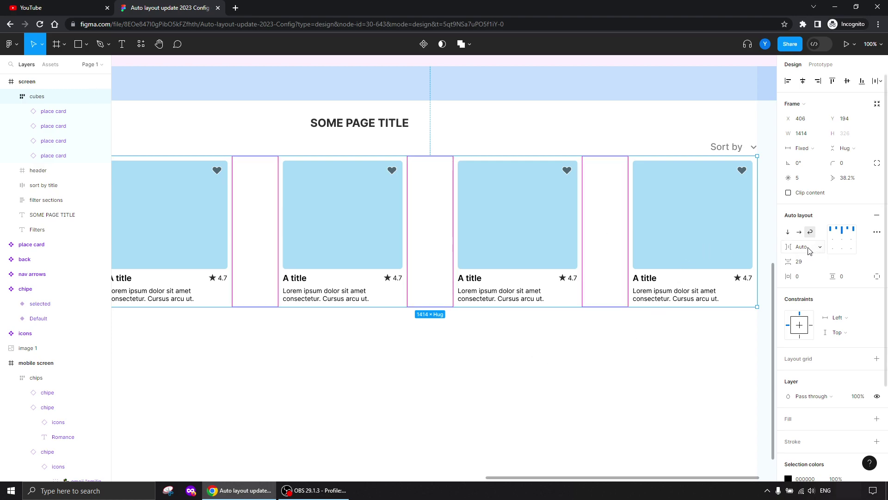
Set the width of all four place cards in the cubes frame to Fill container.
{"action": "left_click", "coordinate": [672, 224]}
{"action": "left_click", "coordinate": [499, 210], "text": "shift"}
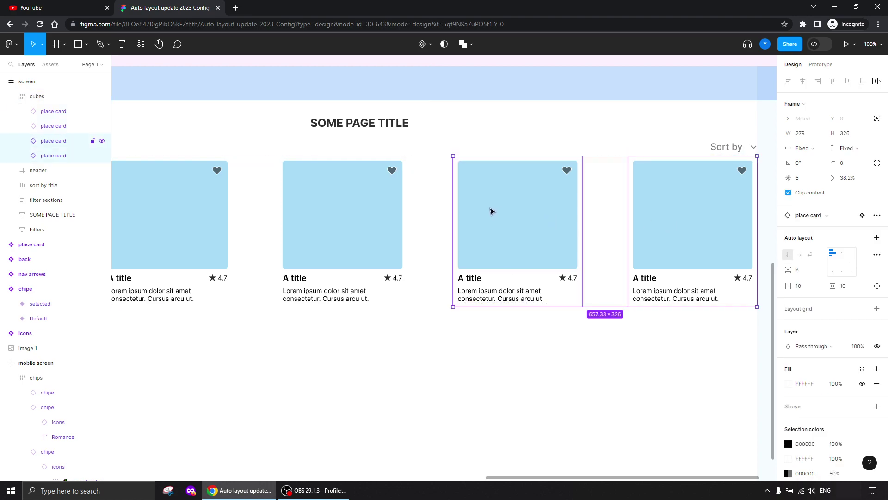
{"action": "left_click", "coordinate": [361, 205], "text": "shift"}
{"action": "left_click", "coordinate": [188, 204], "text": "shift"}
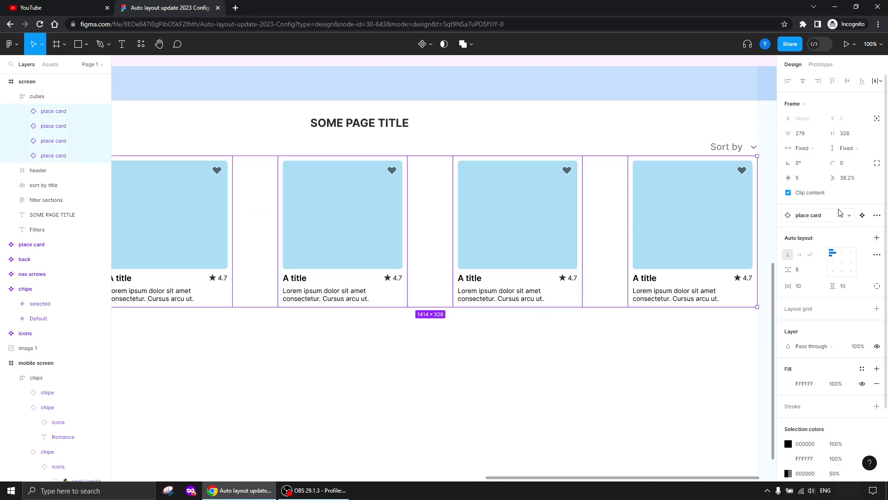
{"action": "left_click", "coordinate": [800, 148]}
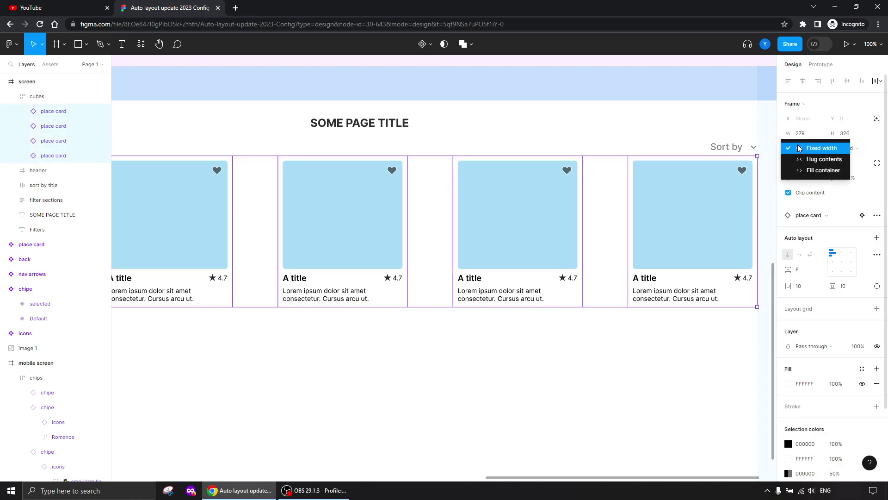
{"action": "left_click", "coordinate": [817, 172]}
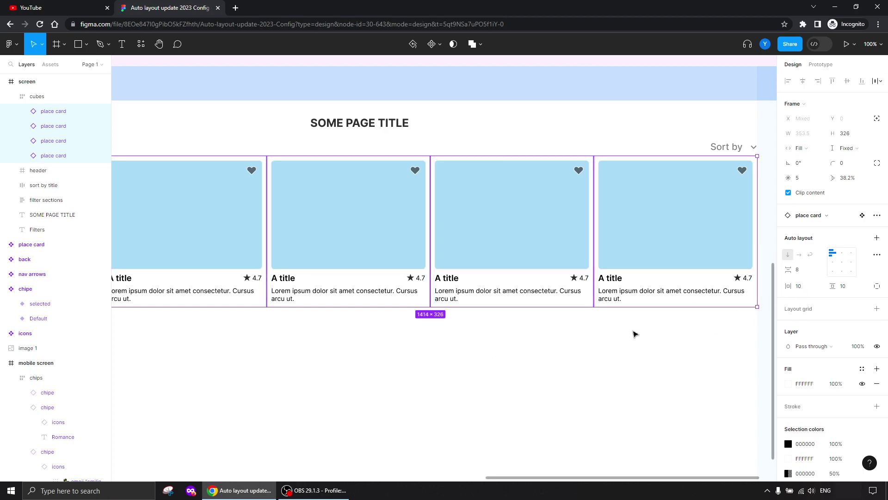
Set the cubes frame's horizontal gap between place cards to a fixed value of 10.
{"action": "left_click", "coordinate": [798, 270]}
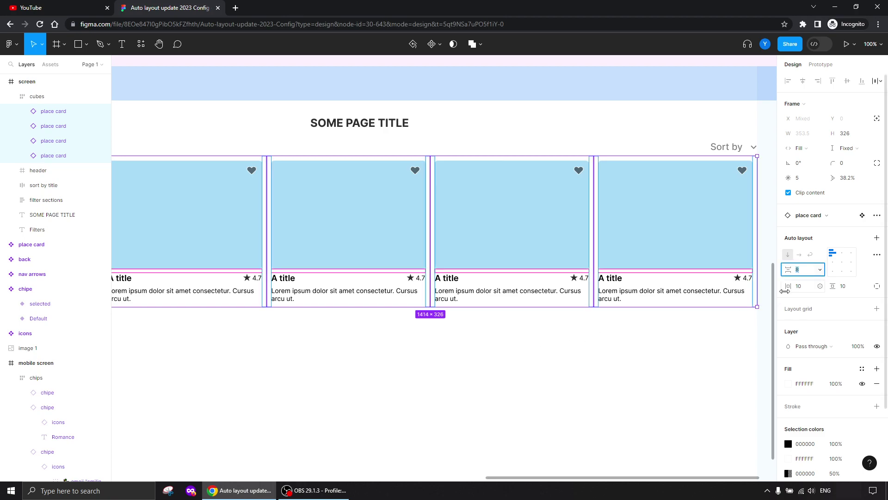
{"action": "left_click", "coordinate": [554, 373]}
{"action": "left_click", "coordinate": [669, 235]}
{"action": "left_click", "coordinate": [488, 344]}
{"action": "left_click", "coordinate": [593, 296]}
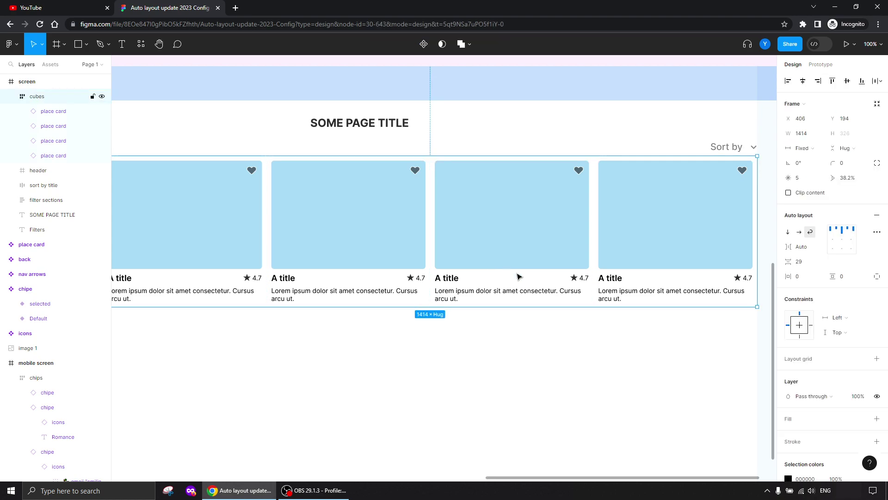
{"action": "left_click", "coordinate": [821, 250]}
{"action": "left_click", "coordinate": [812, 237]}
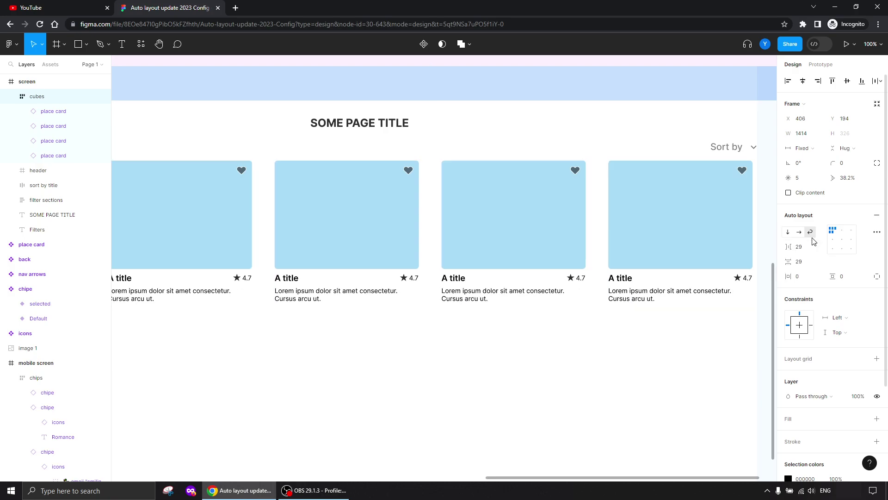
{"action": "left_click", "coordinate": [799, 247]}
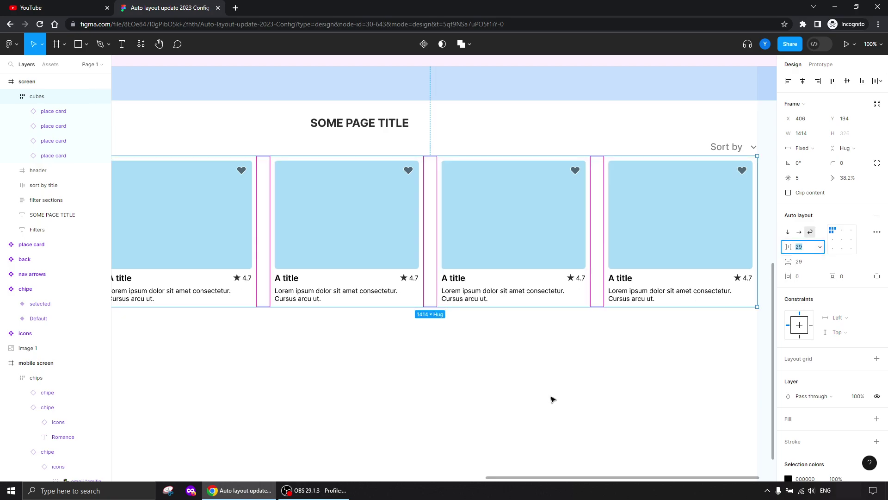
{"action": "key", "text": "Return"}
{"action": "key", "text": "Escape"}
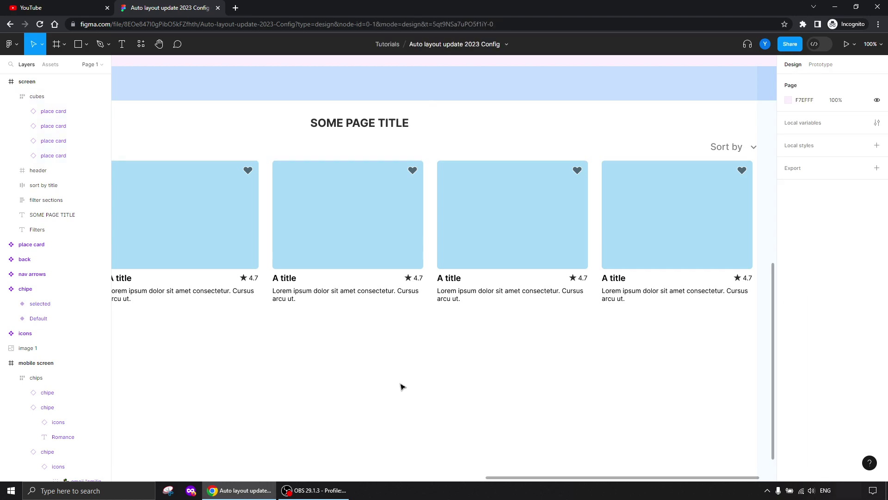
Duplicate the last place card once to test how the filled row adapts, and undo the duplication.
{"action": "key", "text": "minus"}
{"action": "left_click_drag", "start_coordinate": [401, 349], "coordinate": [452, 340]}
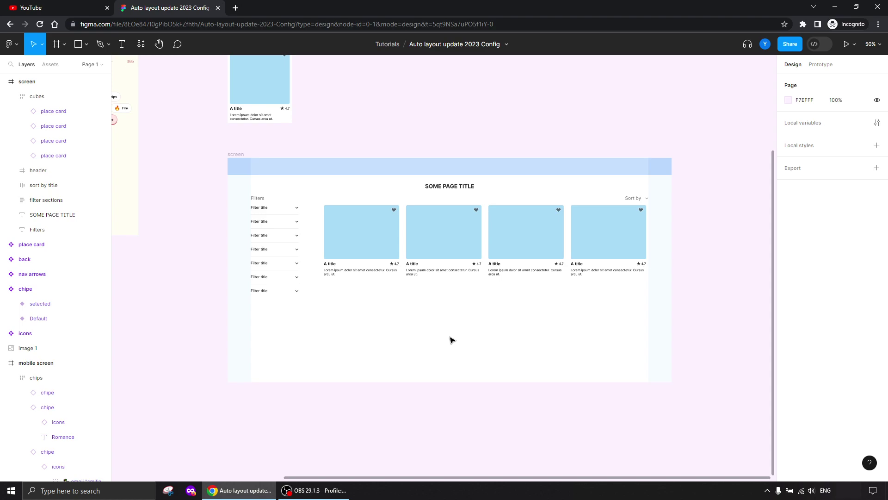
{"action": "key", "text": "shift+0"}
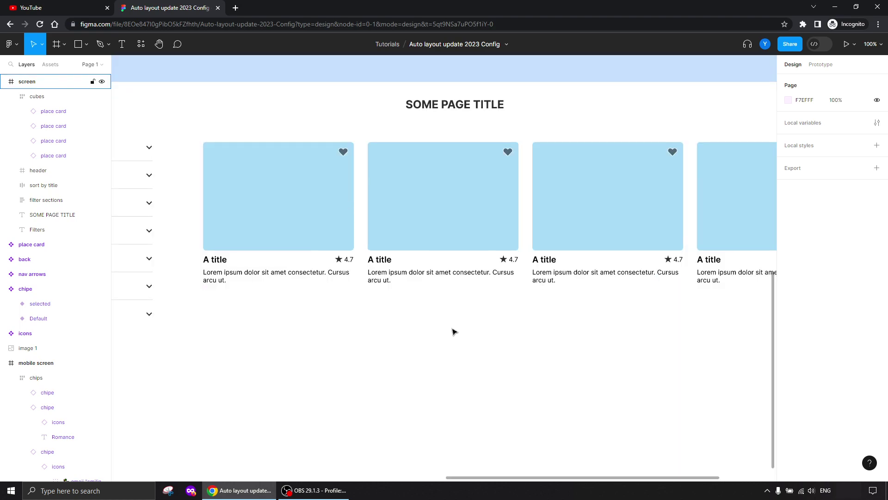
{"action": "scroll", "coordinate": [471, 333], "scroll_direction": "down", "scroll_amount": 2}
{"action": "scroll", "coordinate": [470, 333], "scroll_direction": "right", "scroll_amount": 4}
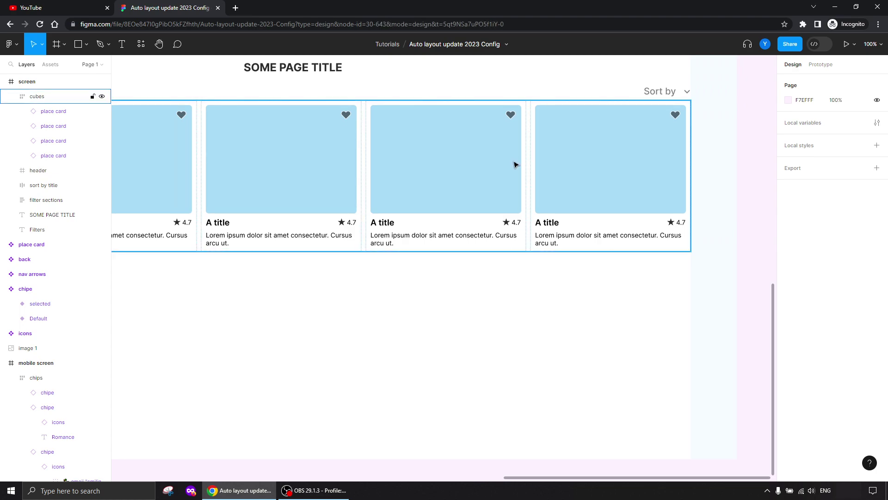
{"action": "left_click", "coordinate": [518, 167]}
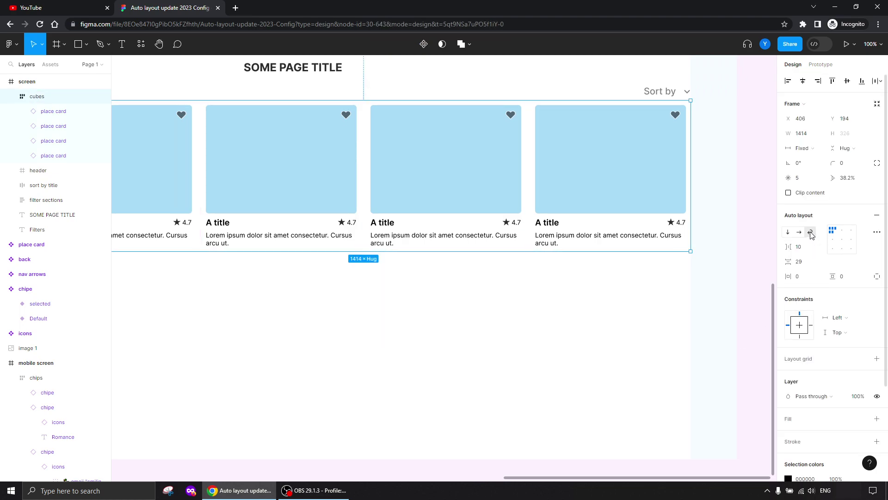
{"action": "left_click", "coordinate": [592, 184]}
{"action": "key", "text": "ctrl+d"}
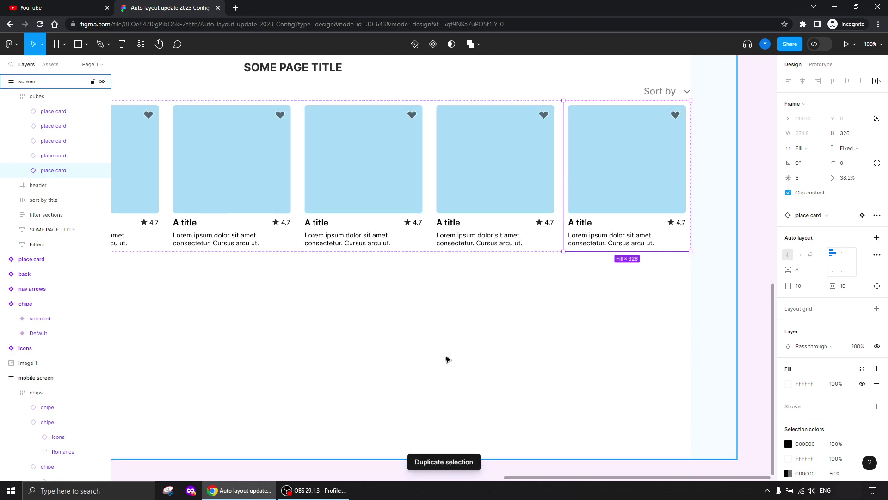
{"action": "key", "text": "ctrl+z"}
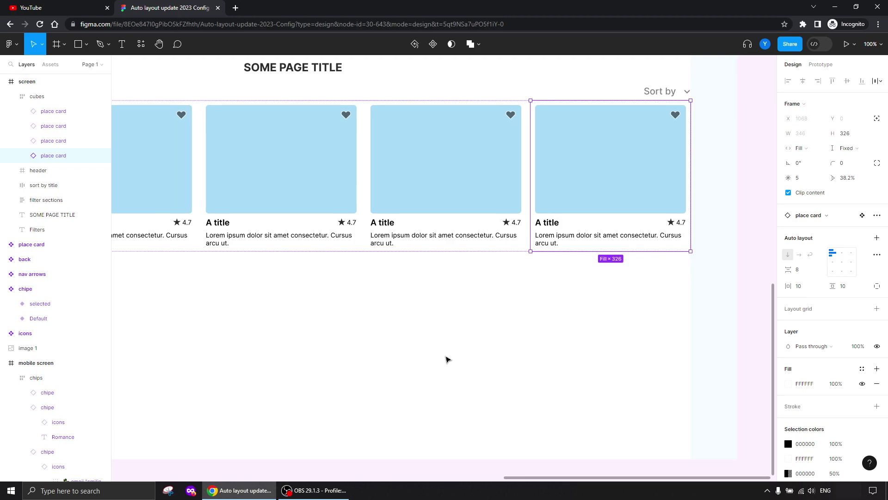
Change the width of all four place cards in the cubes frame to Fixed width.
{"action": "key", "text": "ctrl+minus"}
{"action": "left_click", "coordinate": [443, 222]}
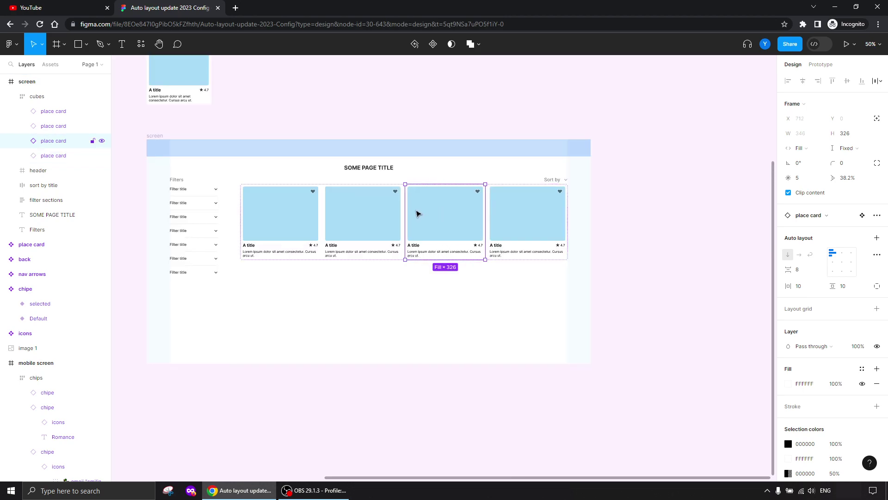
{"action": "left_click", "coordinate": [289, 224]}
{"action": "left_click", "coordinate": [357, 222], "text": "shift"}
{"action": "left_click", "coordinate": [442, 217], "text": "shift"}
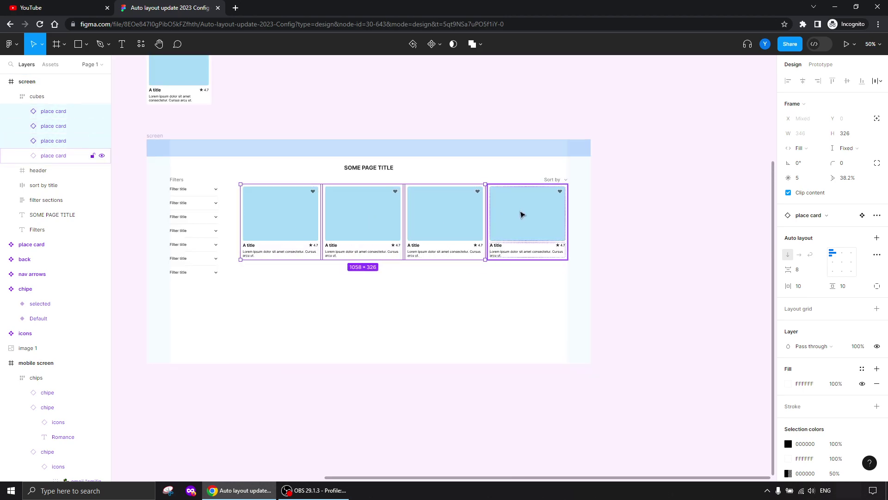
{"action": "left_click", "coordinate": [519, 214], "text": "shift"}
{"action": "left_click", "coordinate": [801, 148]}
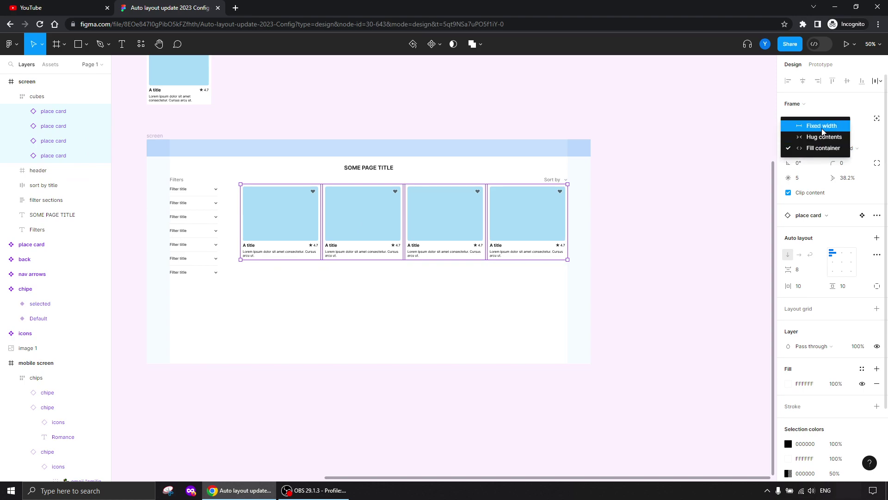
{"action": "left_click", "coordinate": [814, 123]}
Duplicate the fourth fixed-width place card several times to test wrapping onto a second row.
{"action": "left_click", "coordinate": [496, 286]}
{"action": "left_click", "coordinate": [520, 227]}
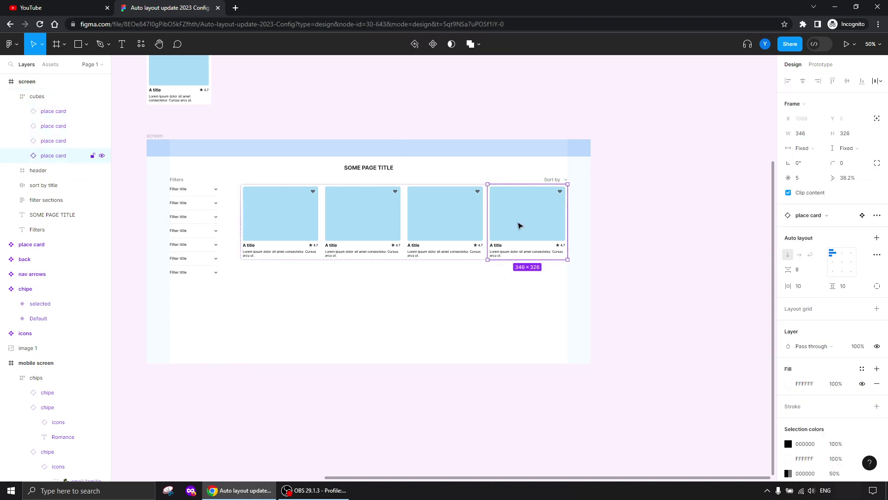
{"action": "key", "text": "ctrl+d"}
{"action": "key", "text": "ctrl+d"}
{"action": "key", "text": "ctrl+d"}
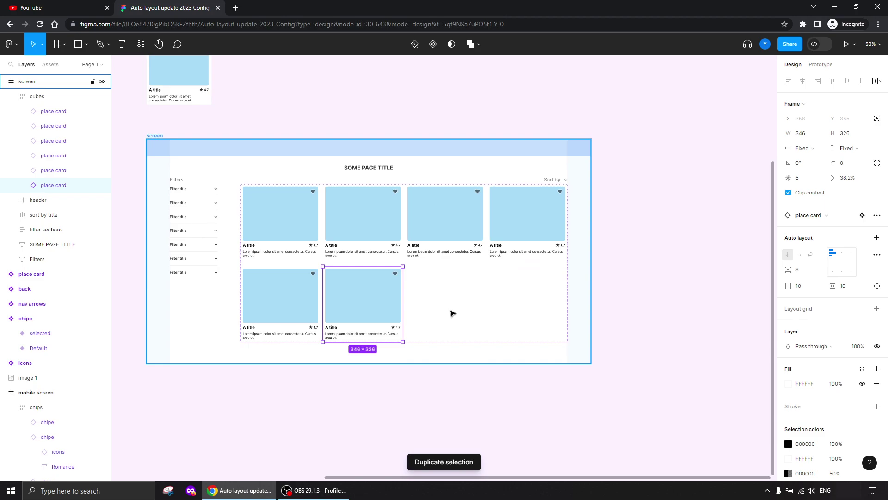
Delete the duplicated place cards from the second row and clear the selection.
{"action": "key", "text": "Delete"}
{"action": "key", "text": "Delete"}
{"action": "key", "text": "Delete"}
{"action": "key", "text": "Delete"}
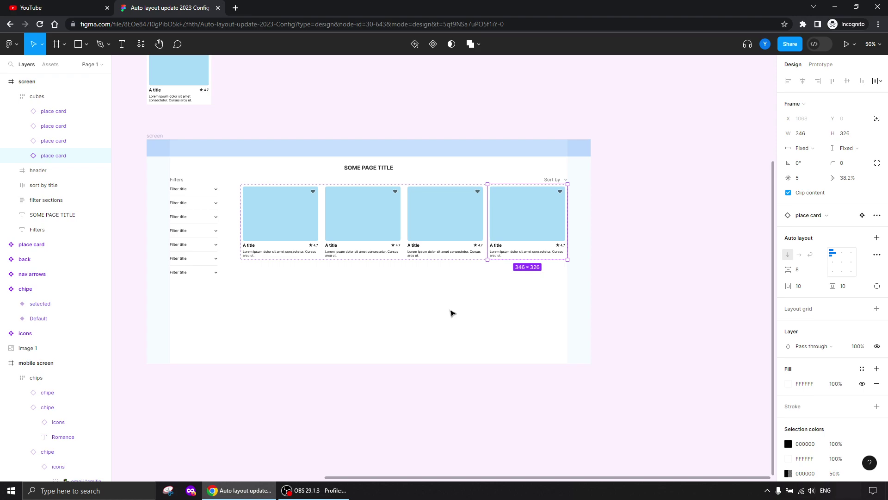
{"action": "left_click", "coordinate": [452, 313]}
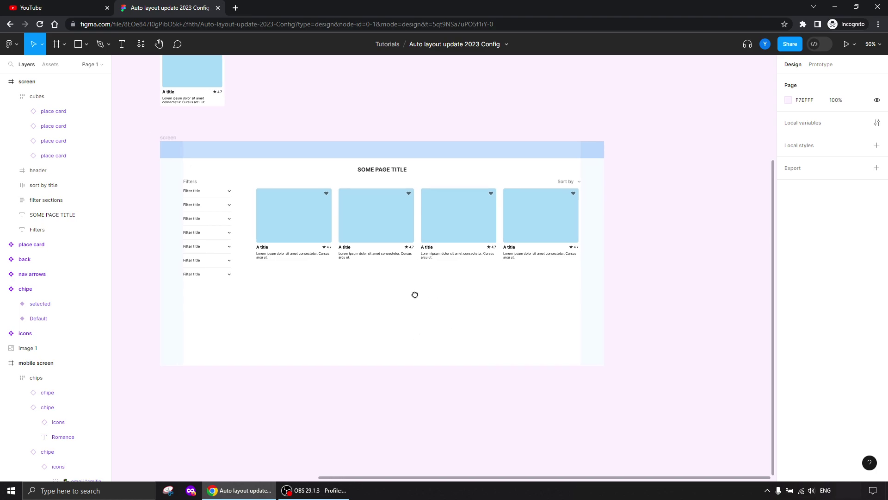
Select all four place cards in the cubes frame and set their width back to Fill container.
{"action": "scroll", "coordinate": [438, 287], "scroll_direction": "left", "scroll_amount": 3}
{"action": "scroll", "coordinate": [466, 280], "scroll_direction": "up", "scroll_amount": 5}
{"action": "scroll", "coordinate": [532, 259], "scroll_direction": "right", "scroll_amount": 2}
{"action": "left_click", "coordinate": [651, 183]}
{"action": "left_click", "coordinate": [651, 182]}
{"action": "left_click", "coordinate": [464, 196], "text": "shift"}
{"action": "left_click", "coordinate": [316, 180], "text": "shift"}
{"action": "left_click", "coordinate": [205, 181], "text": "shift"}
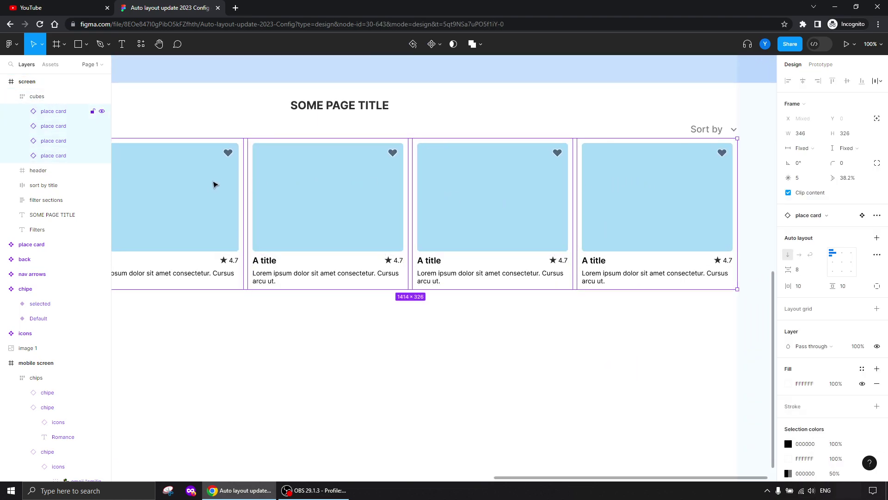
{"action": "left_click", "coordinate": [802, 148]}
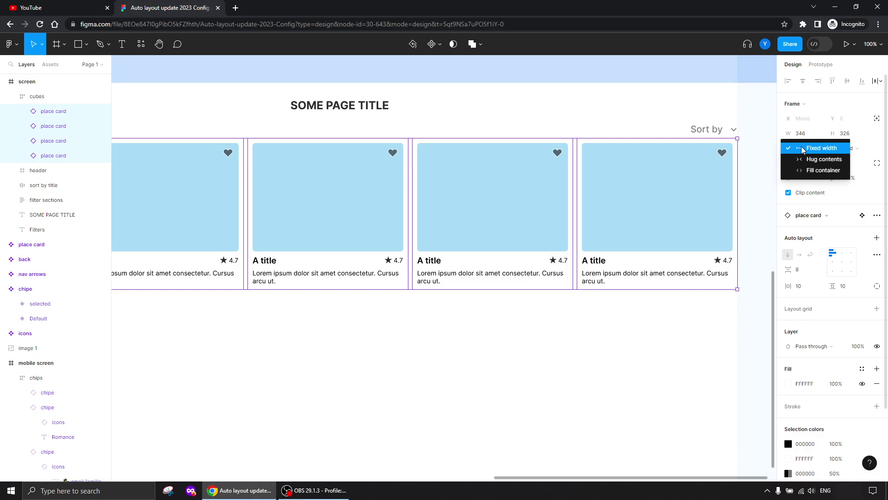
{"action": "left_click", "coordinate": [815, 170]}
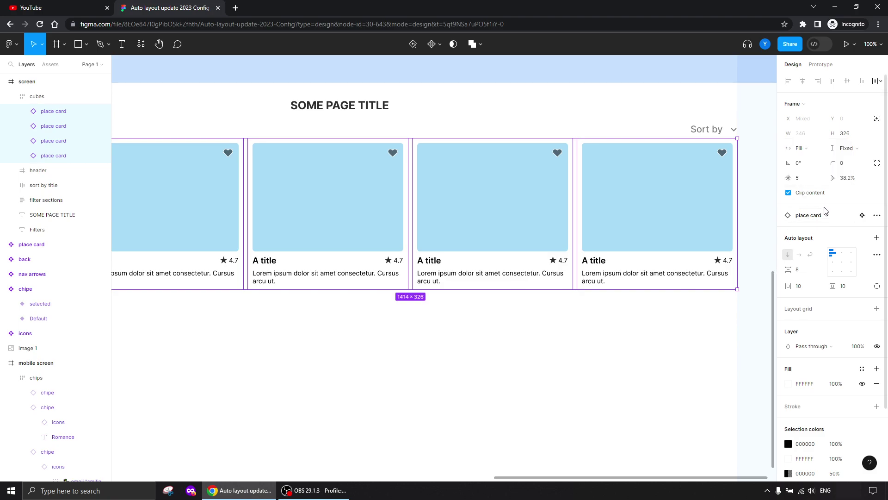
Add a minimum width to the four selected place cards, trying 300 and 280 and settling on 260.
{"action": "left_click", "coordinate": [822, 135]}
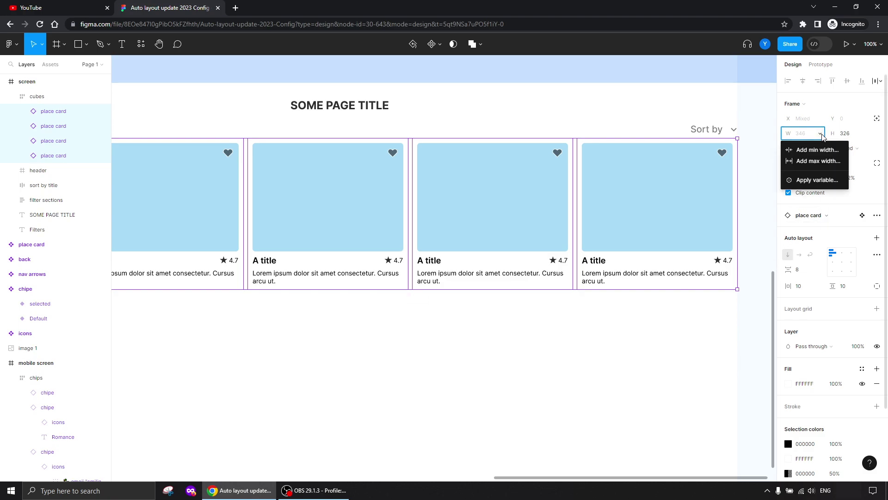
{"action": "left_click", "coordinate": [815, 149]}
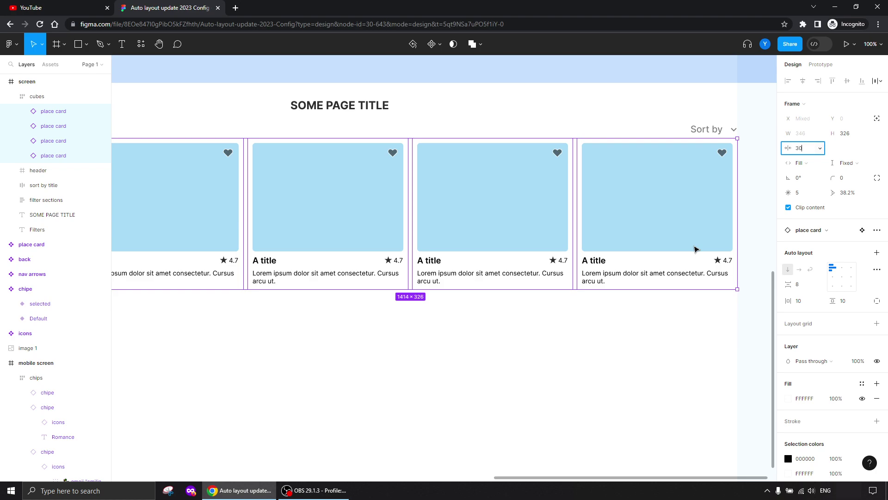
{"action": "key", "text": "Return"}
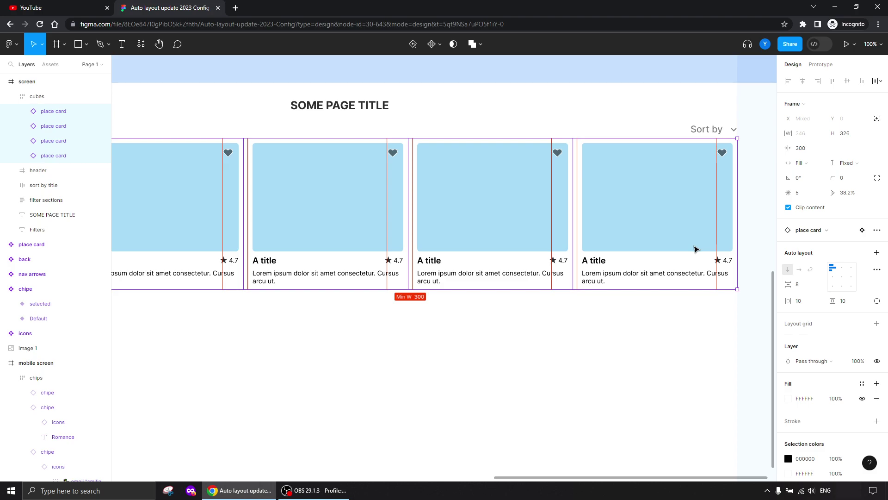
{"action": "left_click", "coordinate": [804, 148]}
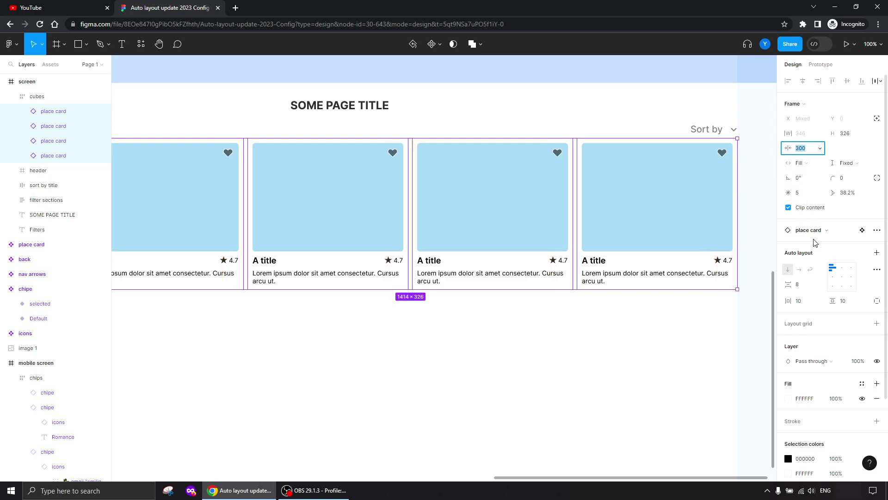
{"action": "key", "text": "Return"}
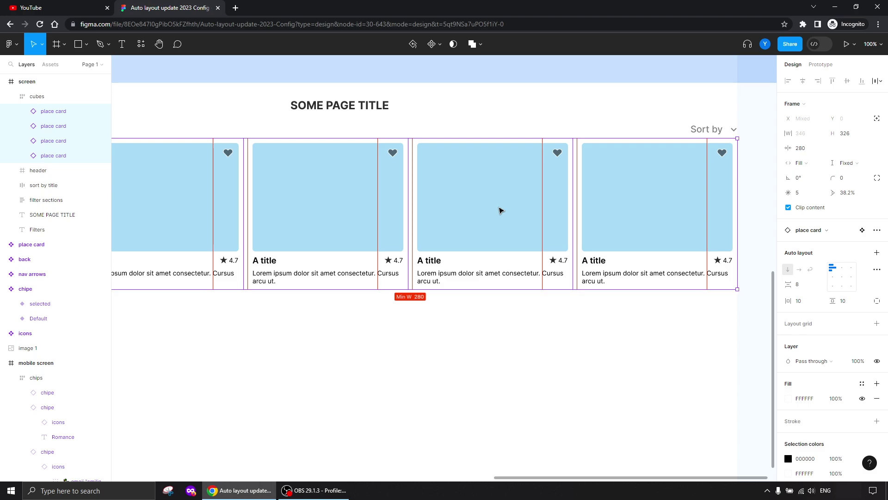
{"action": "left_click", "coordinate": [804, 148]}
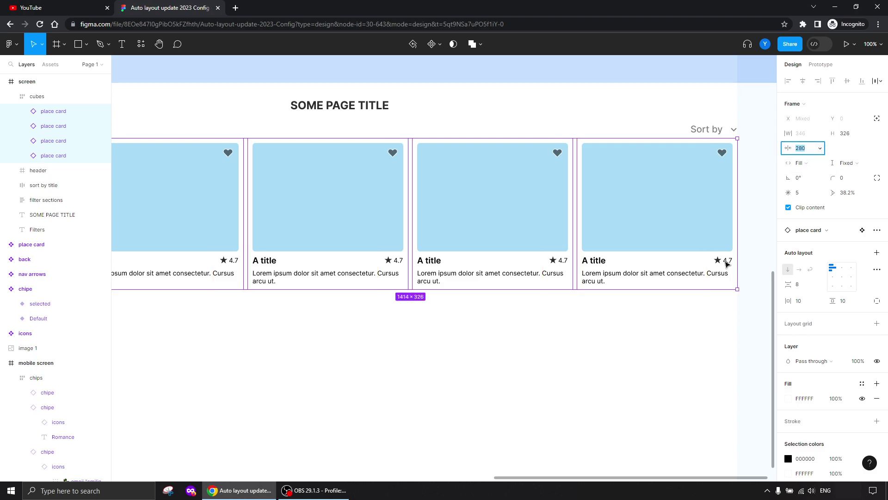
{"action": "key", "text": "Return"}
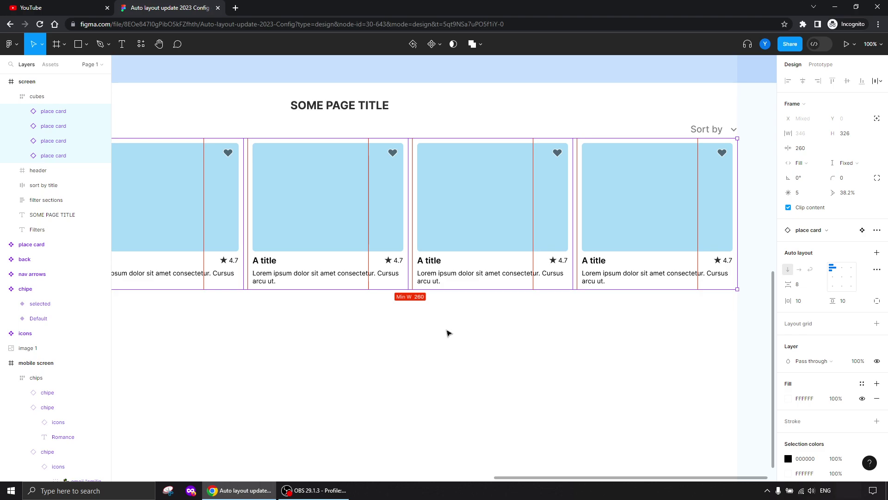
Narrow the cubes frame in stages to widths of about 1008, 870 and 742 to test card wrapping.
{"action": "left_click", "coordinate": [363, 340]}
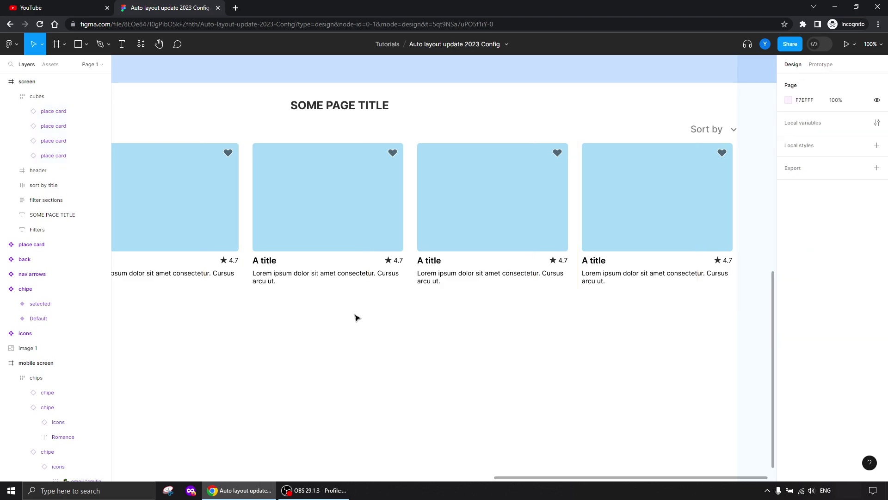
{"action": "left_click", "coordinate": [361, 241]}
{"action": "key", "text": "minus"}
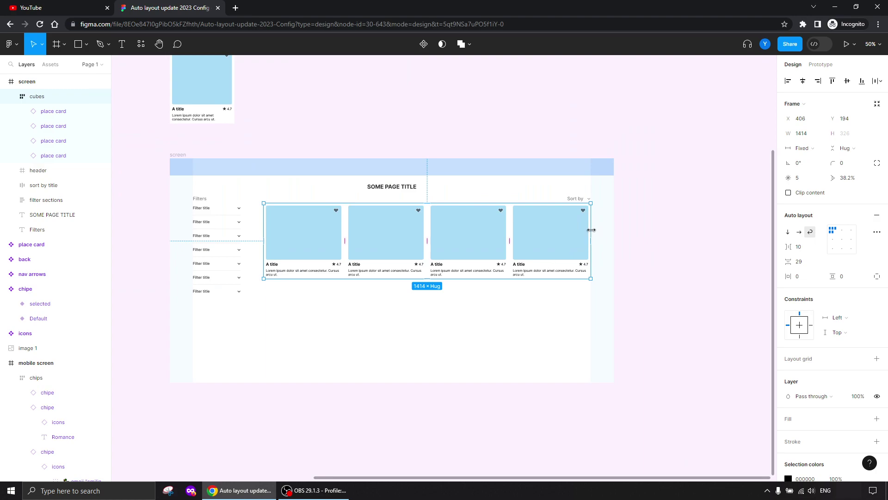
{"action": "left_click_drag", "start_coordinate": [592, 229], "coordinate": [497, 236]}
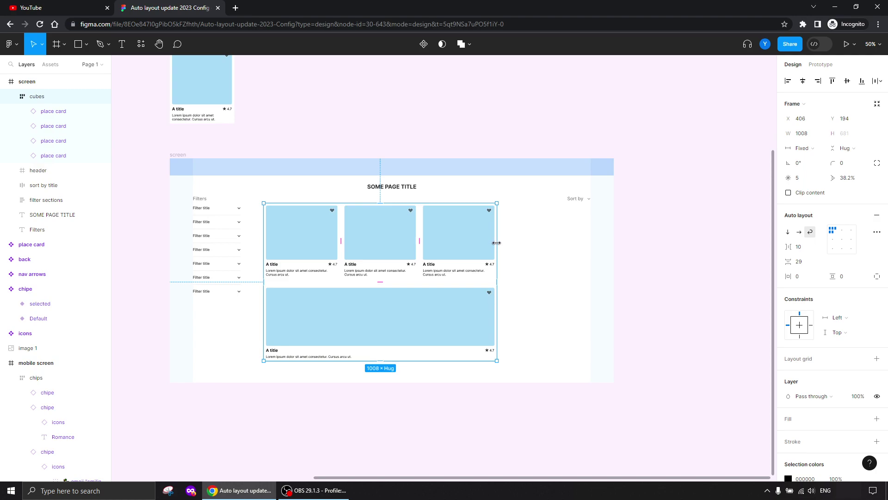
{"action": "left_click_drag", "start_coordinate": [495, 243], "coordinate": [465, 242]}
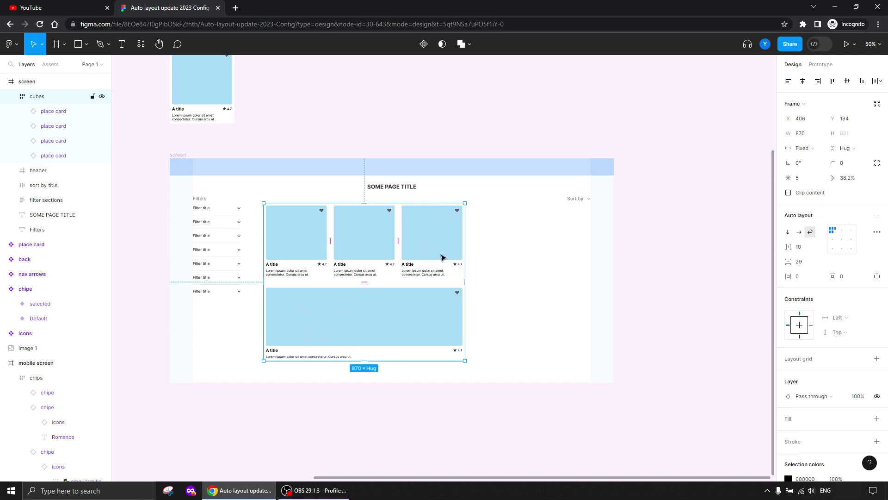
{"action": "left_click_drag", "start_coordinate": [465, 227], "coordinate": [435, 228]}
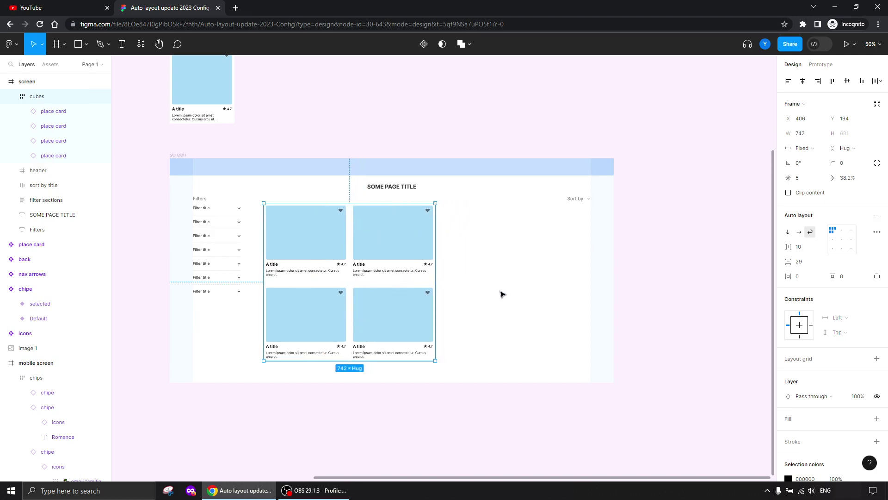
Extend the desktop screen frame downward to a height of about 1638.
{"action": "scroll", "coordinate": [494, 291], "scroll_direction": "up", "scroll_amount": 5, "text": "ctrl"}
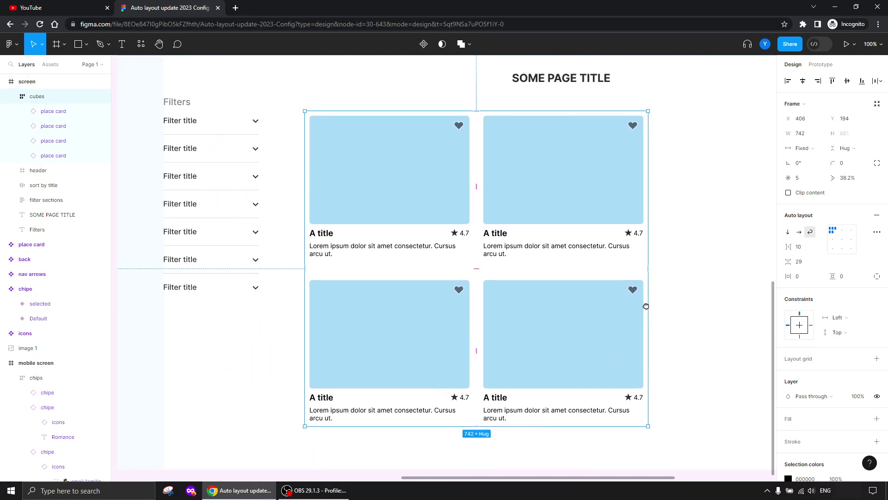
{"action": "left_click_drag", "start_coordinate": [646, 306], "coordinate": [608, 267]}
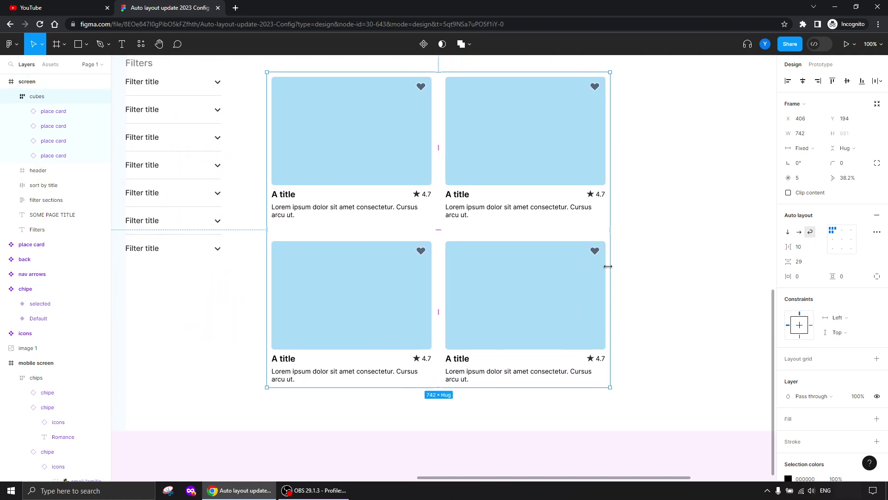
{"action": "key", "text": "minus"}
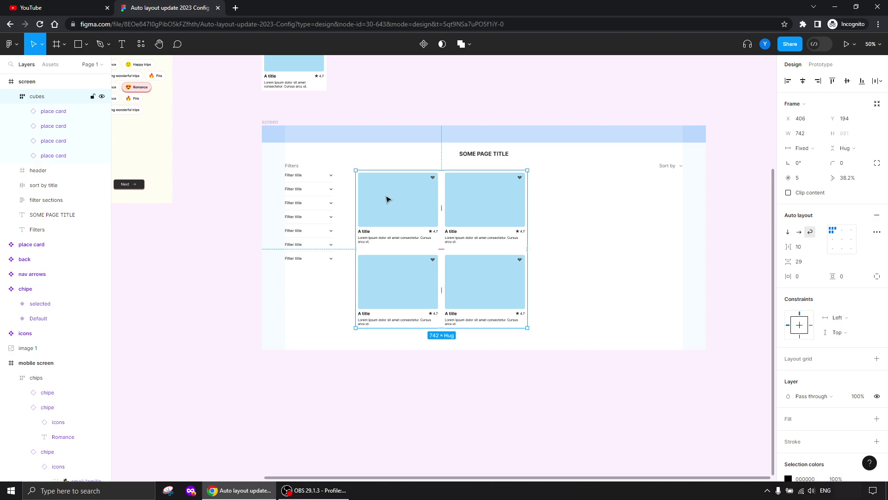
{"action": "left_click", "coordinate": [305, 332]}
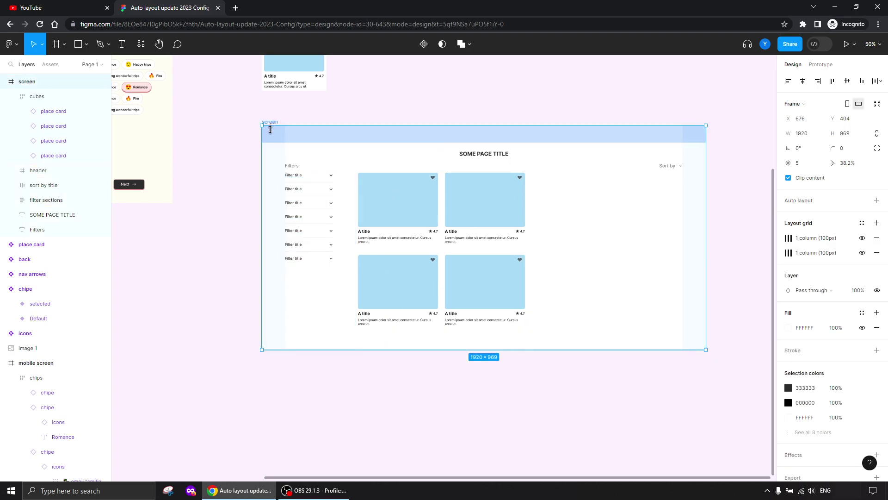
{"action": "left_click_drag", "start_coordinate": [315, 350], "coordinate": [304, 463]}
{"action": "scroll", "coordinate": [335, 337], "scroll_direction": "up", "scroll_amount": 2}
Resize the cubes frame to widths of about 484, 1024, 1414 and 716 to test the cards' minimum width.
{"action": "left_click", "coordinate": [480, 300]}
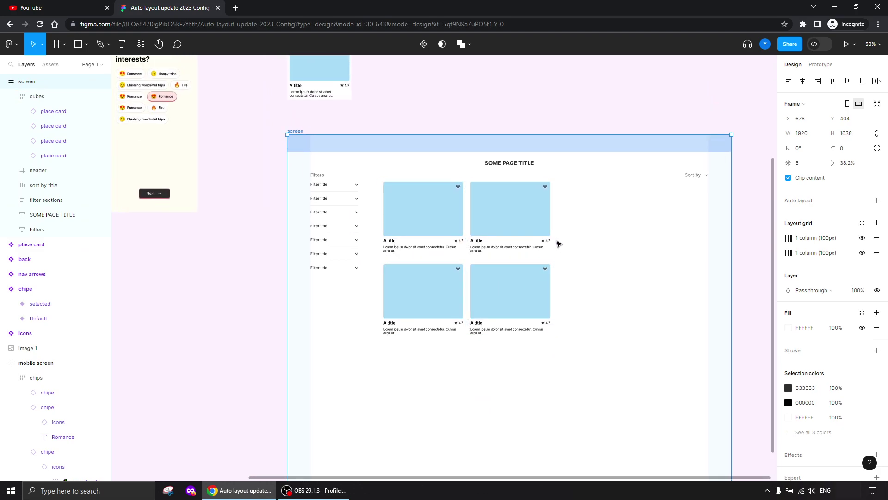
{"action": "left_click_drag", "start_coordinate": [555, 217], "coordinate": [492, 219]}
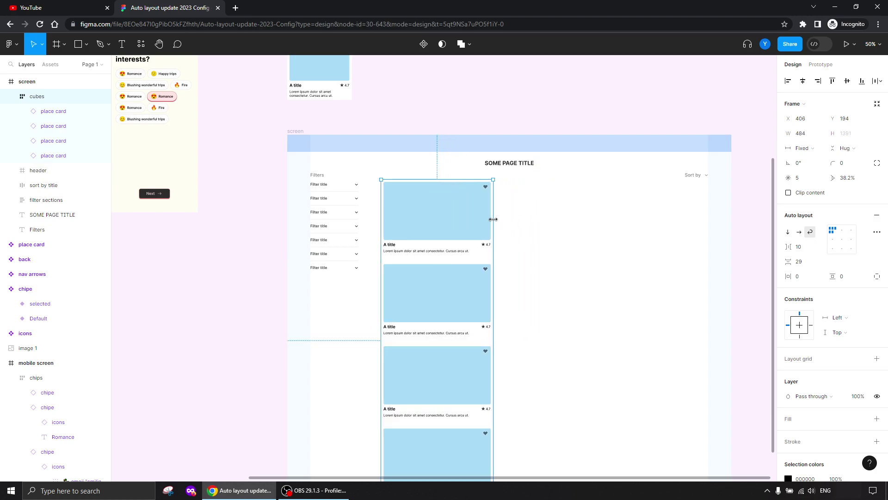
{"action": "left_click_drag", "start_coordinate": [537, 304], "coordinate": [539, 284]}
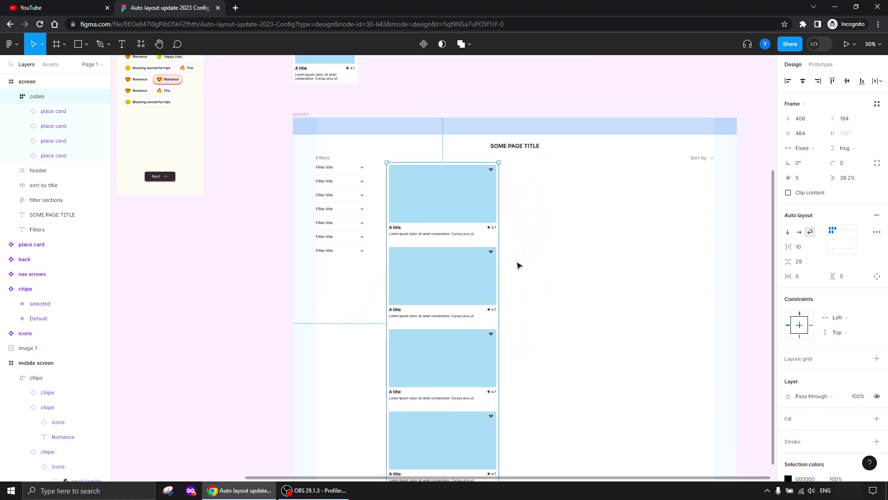
{"action": "left_click_drag", "start_coordinate": [499, 212], "coordinate": [624, 205]}
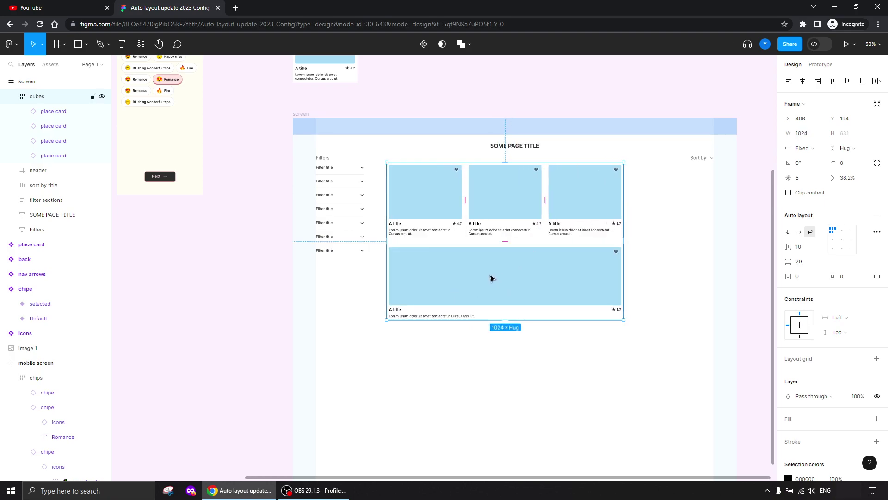
{"action": "left_click_drag", "start_coordinate": [624, 199], "coordinate": [713, 202]}
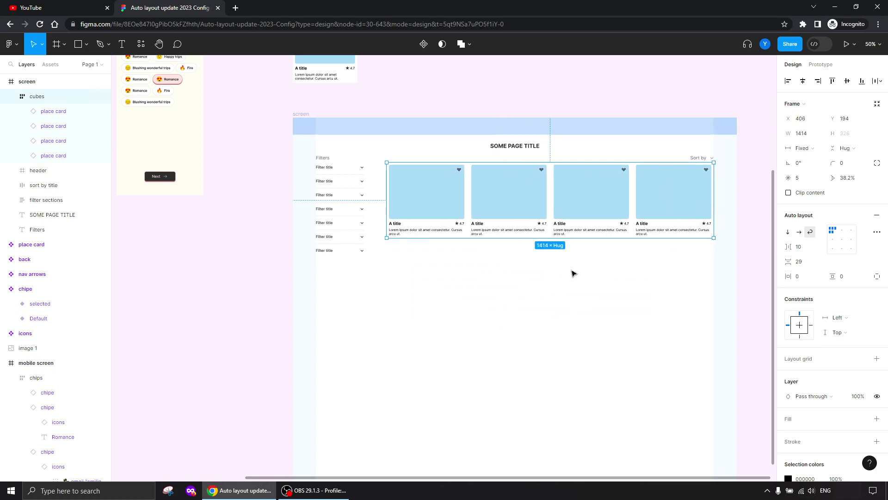
{"action": "left_click_drag", "start_coordinate": [714, 186], "coordinate": [553, 201]}
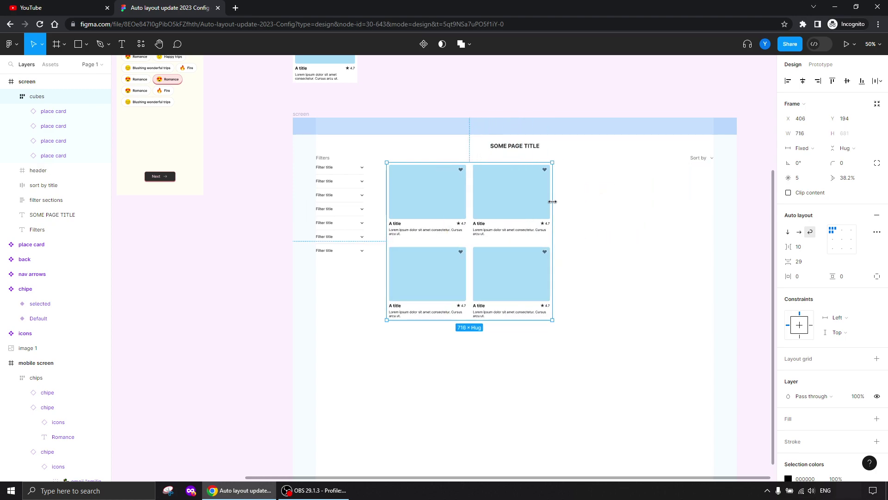
Select all four place cards in the cubes frame and add a maximum width of 400.
{"action": "left_click", "coordinate": [493, 199]}
{"action": "left_click", "coordinate": [425, 206], "text": "shift"}
{"action": "left_click", "coordinate": [426, 276], "text": "shift"}
{"action": "left_click", "coordinate": [501, 289], "text": "shift"}
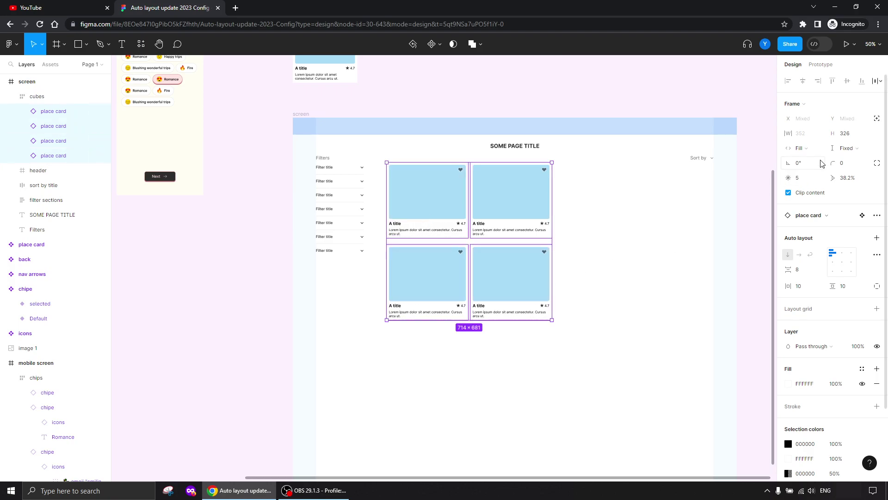
{"action": "left_click", "coordinate": [820, 134]}
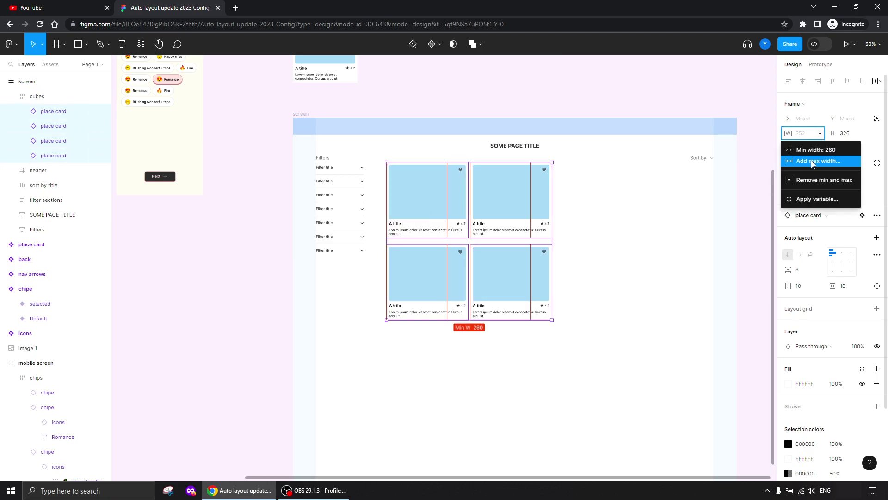
{"action": "left_click", "coordinate": [816, 162]}
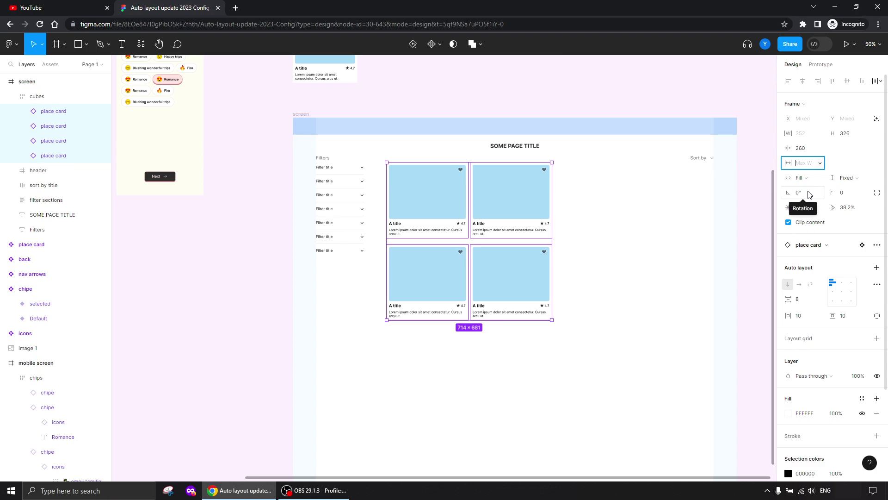
{"action": "type", "text": "4"}
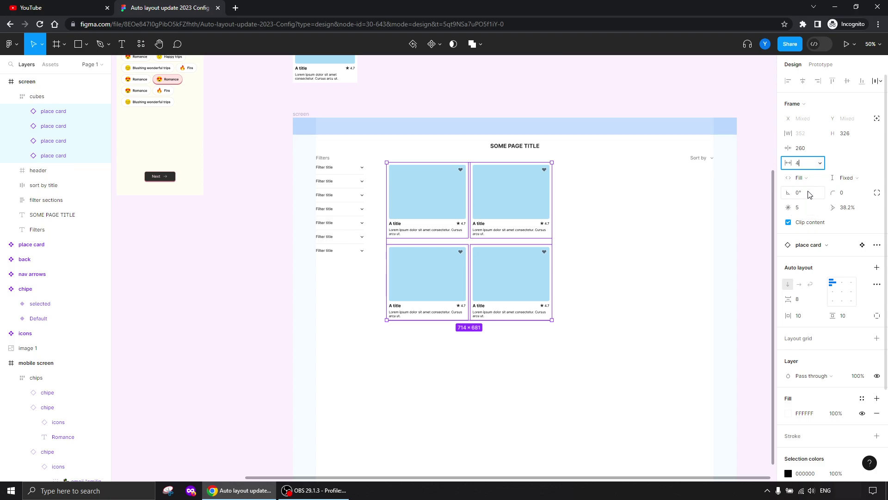
{"action": "key", "text": "Return"}
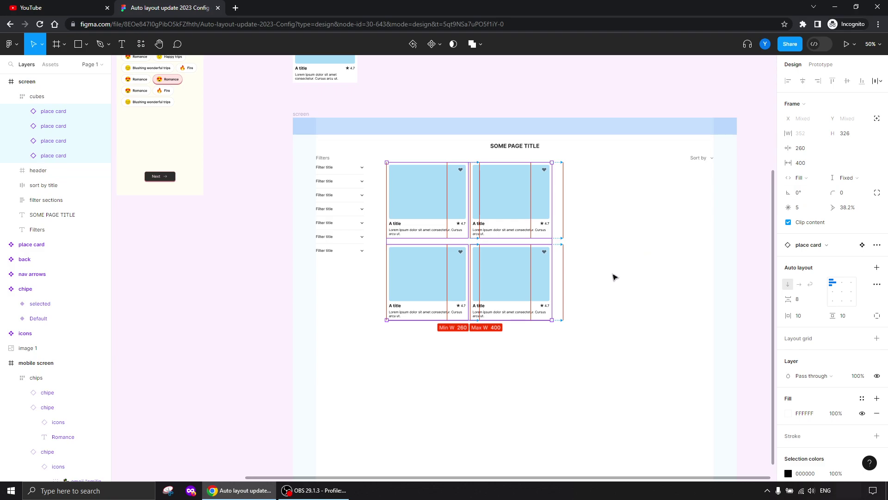
Resize the cubes frame to widths of about 1120, 1414 and 1313 to test the cards' width limits.
{"action": "left_click", "coordinate": [573, 285]}
{"action": "left_click", "coordinate": [533, 230]}
{"action": "left_click_drag", "start_coordinate": [550, 194], "coordinate": [646, 194]}
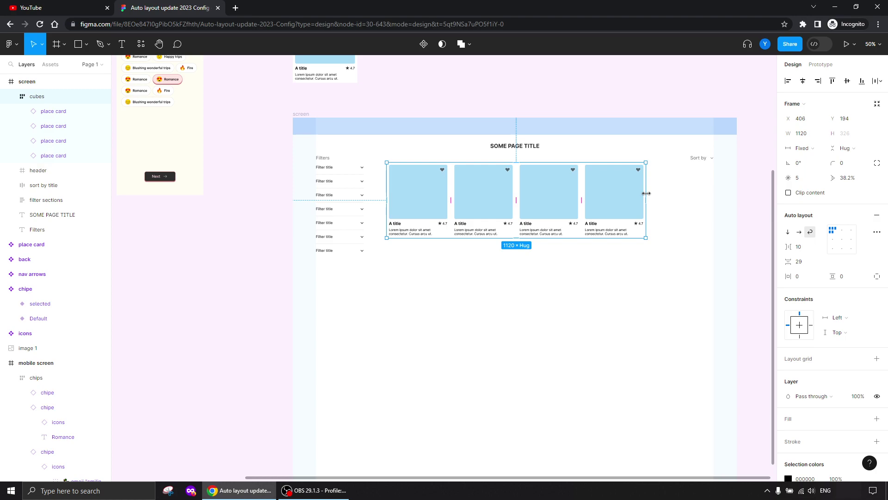
{"action": "left_click_drag", "start_coordinate": [646, 193], "coordinate": [714, 200]}
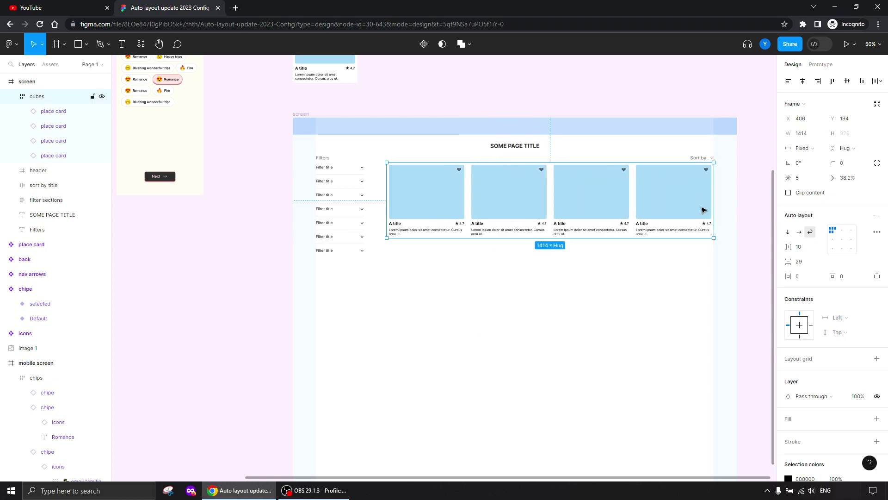
{"action": "left_click", "coordinate": [514, 282]}
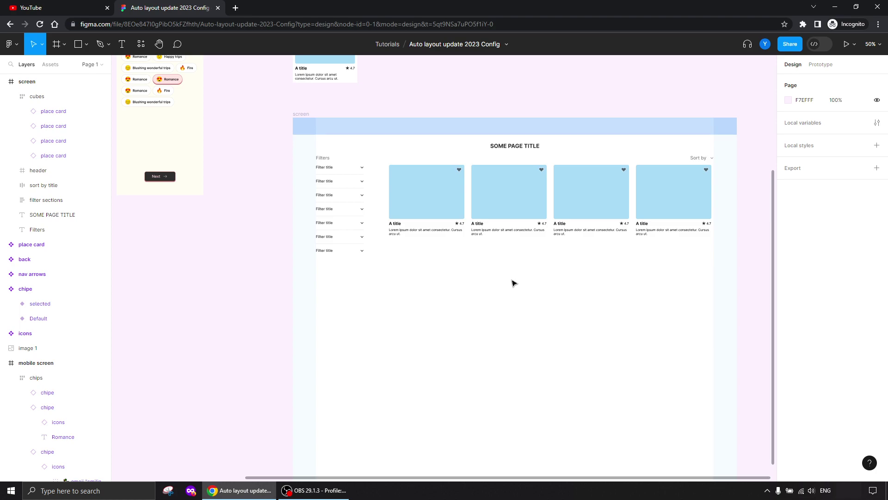
{"action": "left_click", "coordinate": [622, 223]}
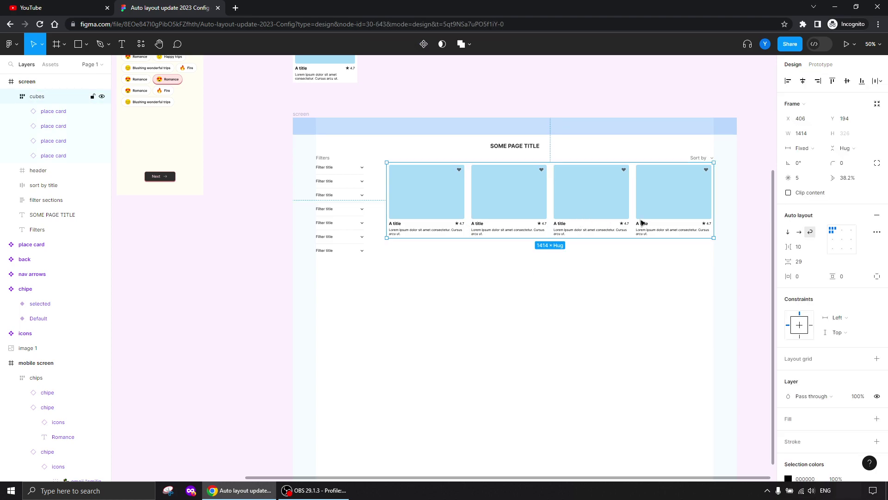
{"action": "left_click_drag", "start_coordinate": [717, 194], "coordinate": [548, 180]}
Widen the desktop screen frame to about 2612 and its cubes frame to about 1802.
{"action": "left_click", "coordinate": [152, 117]}
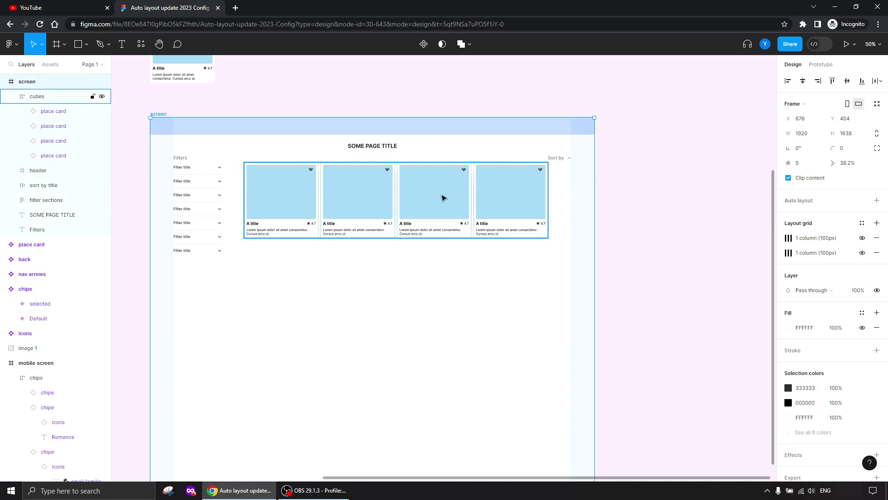
{"action": "left_click_drag", "start_coordinate": [594, 205], "coordinate": [755, 199]}
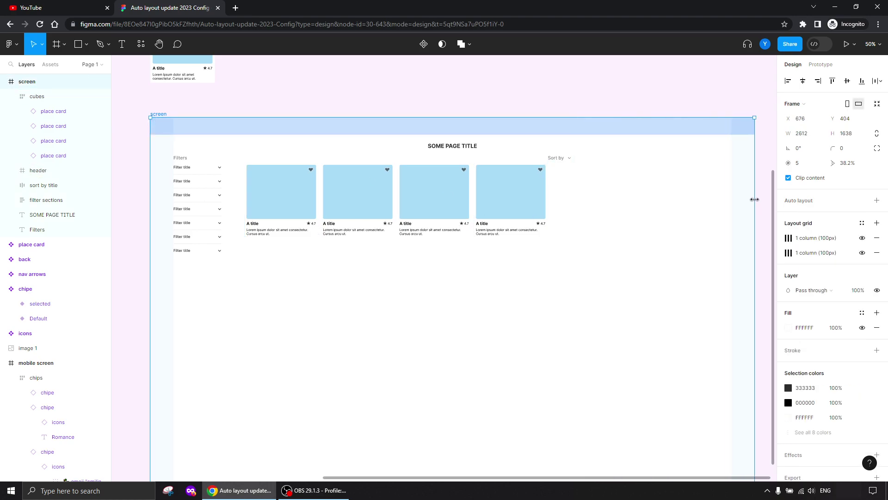
{"action": "left_click", "coordinate": [509, 199]}
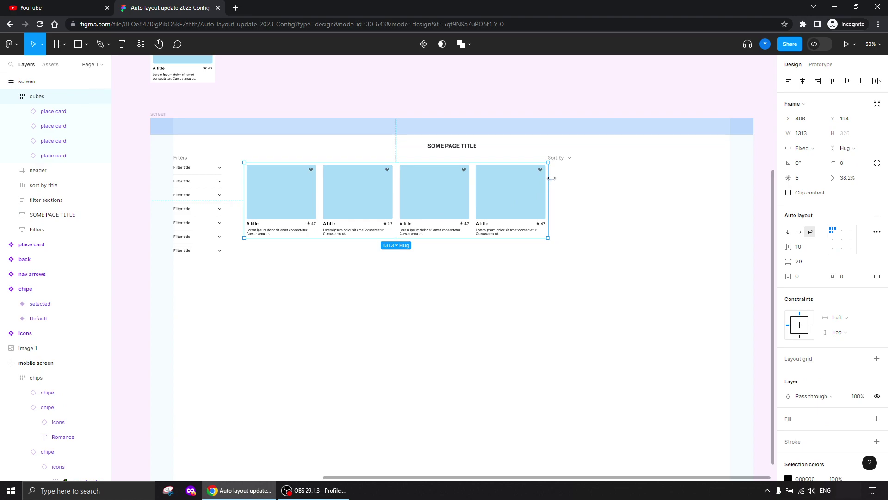
{"action": "left_click_drag", "start_coordinate": [548, 178], "coordinate": [661, 178]}
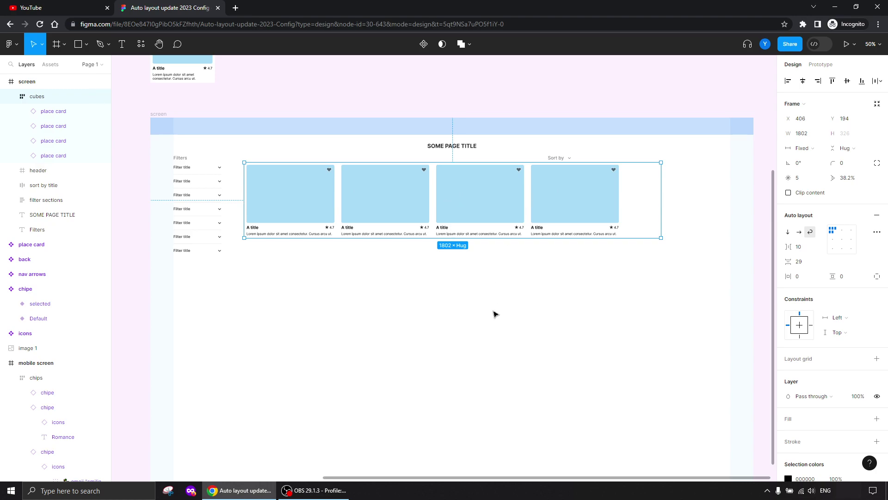
Undo the last widening of the cubes frame, align its cards top center and widen the frame to about 2102.
{"action": "key", "text": "ctrl+z"}
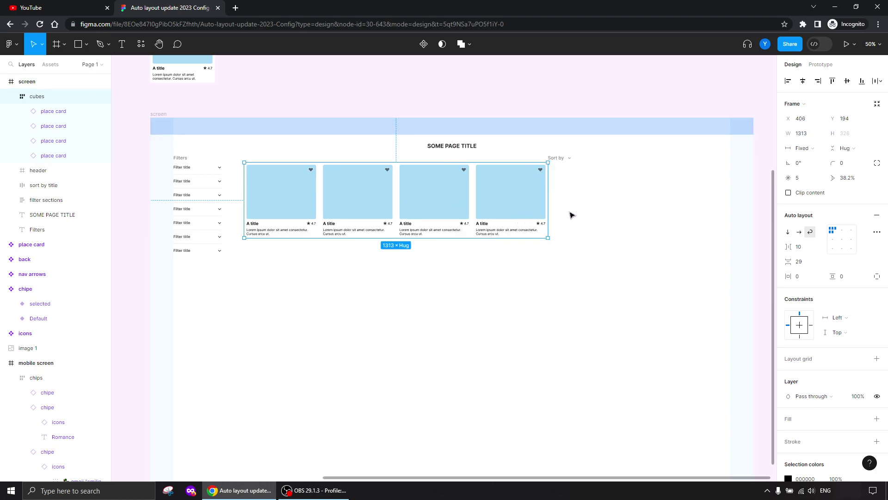
{"action": "left_click", "coordinate": [842, 233]}
{"action": "left_click_drag", "start_coordinate": [550, 193], "coordinate": [731, 186]}
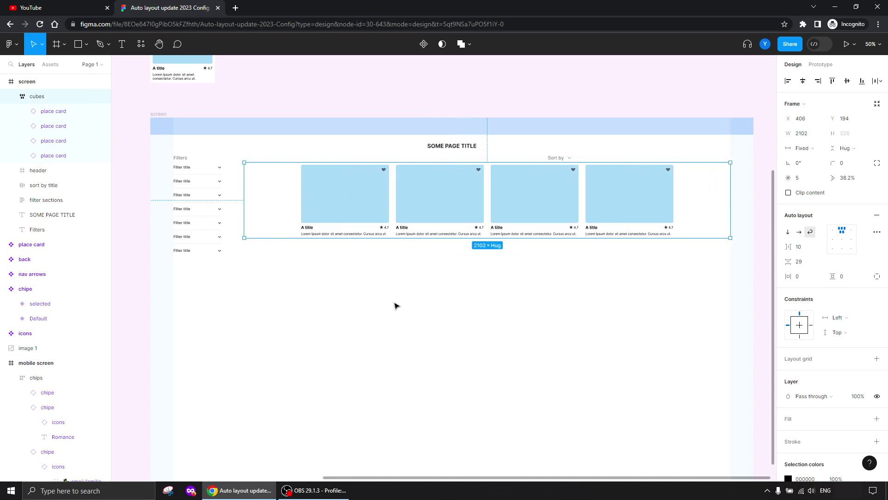
{"action": "left_click", "coordinate": [349, 325]}
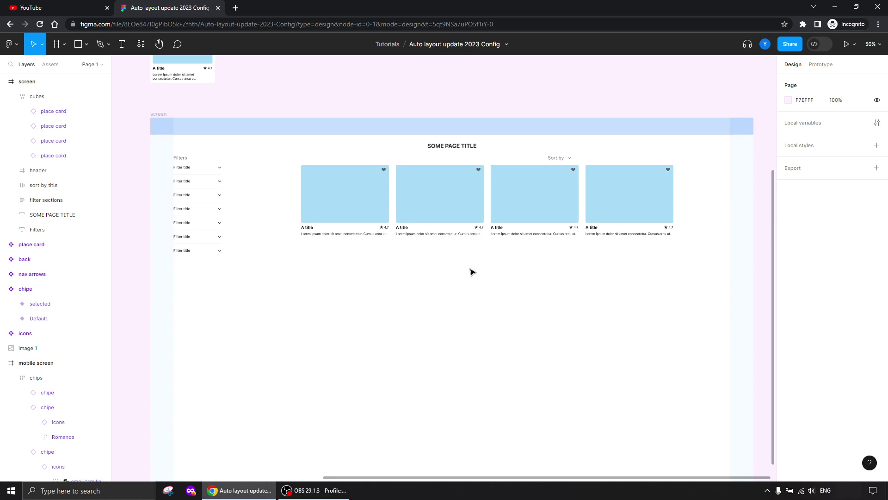
Narrow the cubes frame to about 1146 to test how the centered place cards fit.
{"action": "scroll", "coordinate": [472, 271], "scroll_direction": "up", "scroll_amount": 5}
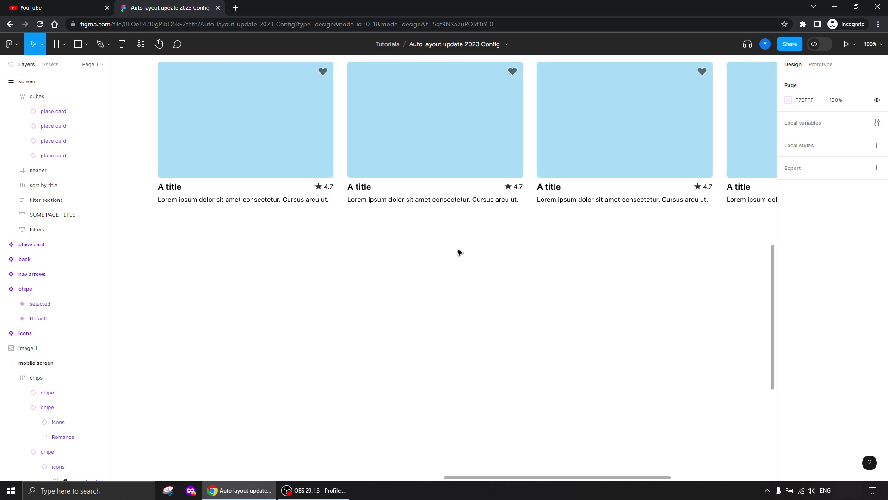
{"action": "scroll", "coordinate": [460, 254], "scroll_direction": "up", "scroll_amount": 3}
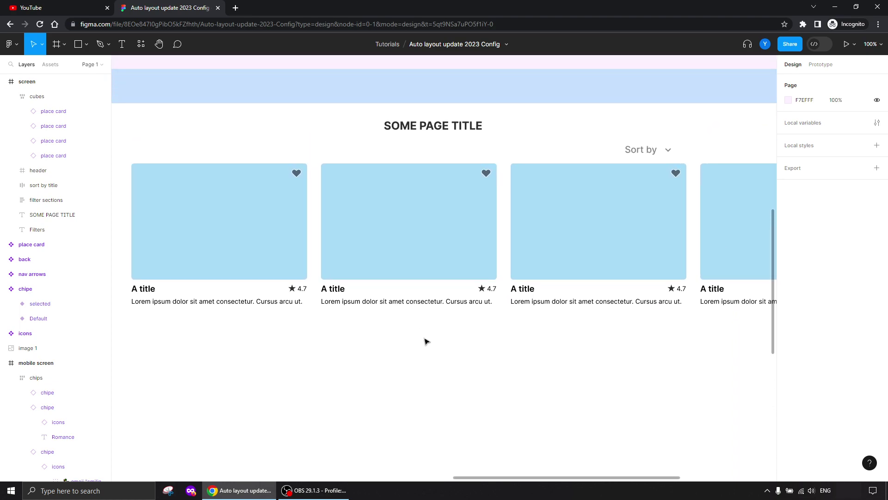
{"action": "key", "text": "minus"}
{"action": "left_click", "coordinate": [517, 284]}
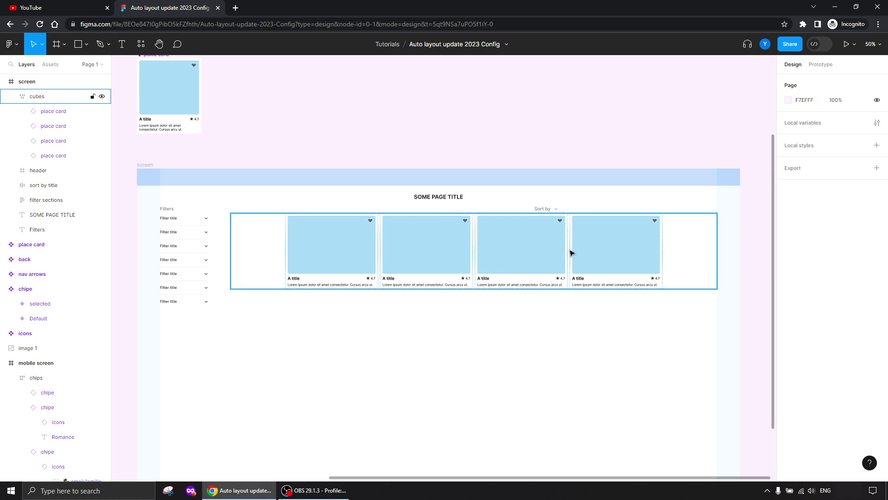
{"action": "left_click_drag", "start_coordinate": [717, 236], "coordinate": [496, 250]}
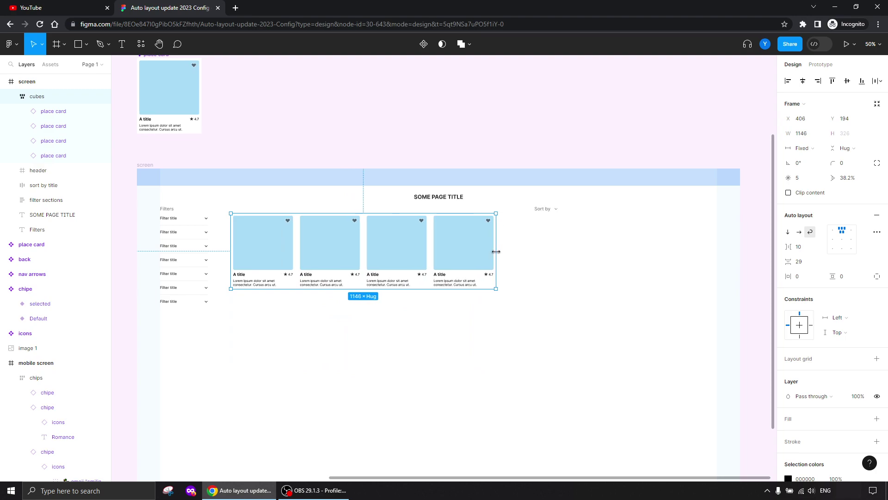
Set the width of the desktop screen frame to 1920.
{"action": "left_click", "coordinate": [145, 169]}
{"action": "left_click", "coordinate": [803, 133]}
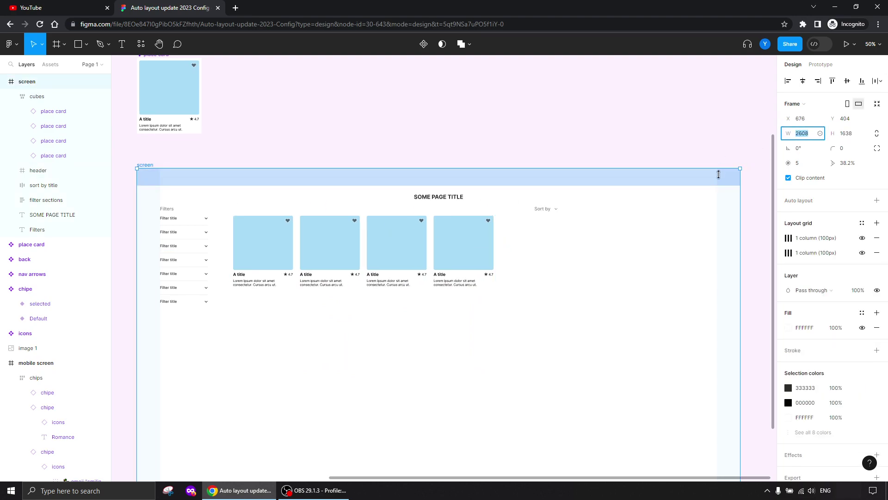
{"action": "type", "text": "1920"}
{"action": "key", "text": "Return"}
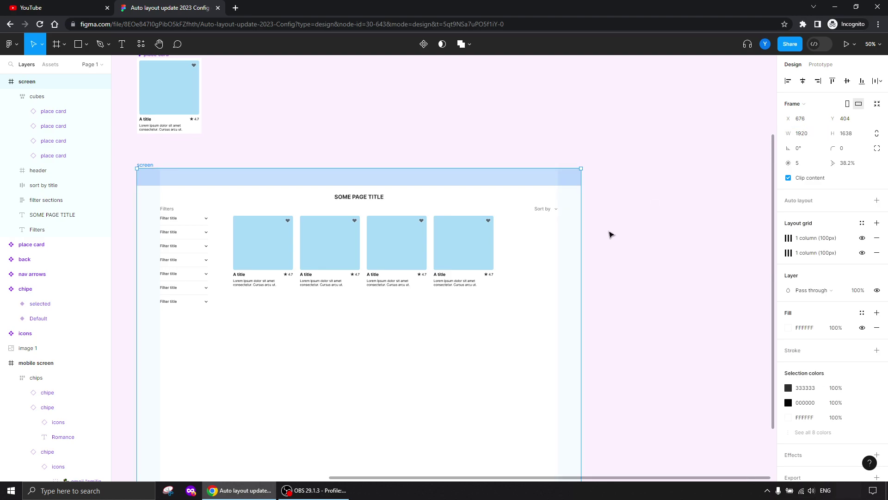
Widen the cubes frame to about 1414, up to the screen's side margin column.
{"action": "left_click_drag", "start_coordinate": [393, 340], "coordinate": [512, 271]}
{"action": "left_click", "coordinate": [576, 188]}
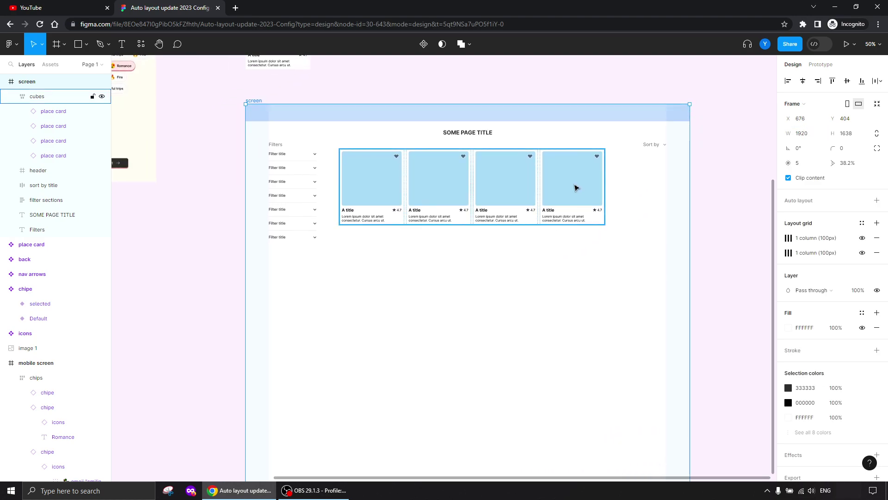
{"action": "left_click_drag", "start_coordinate": [604, 165], "coordinate": [669, 166]}
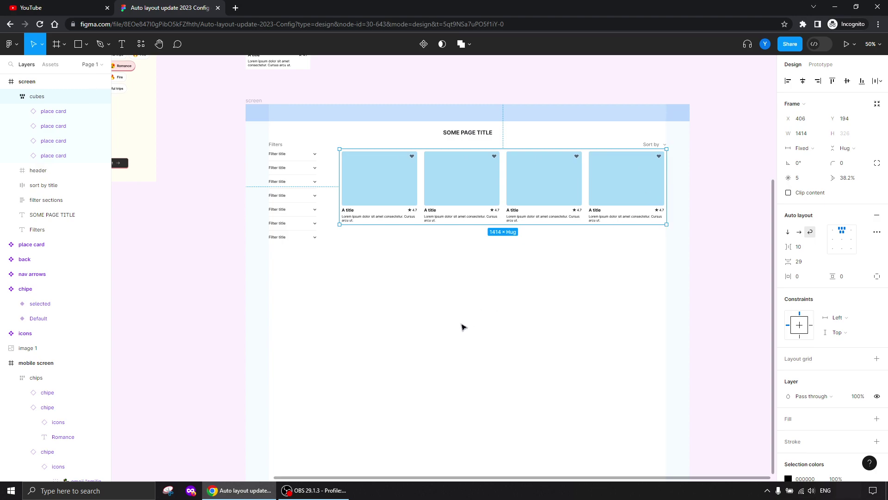
{"action": "left_click", "coordinate": [469, 315]}
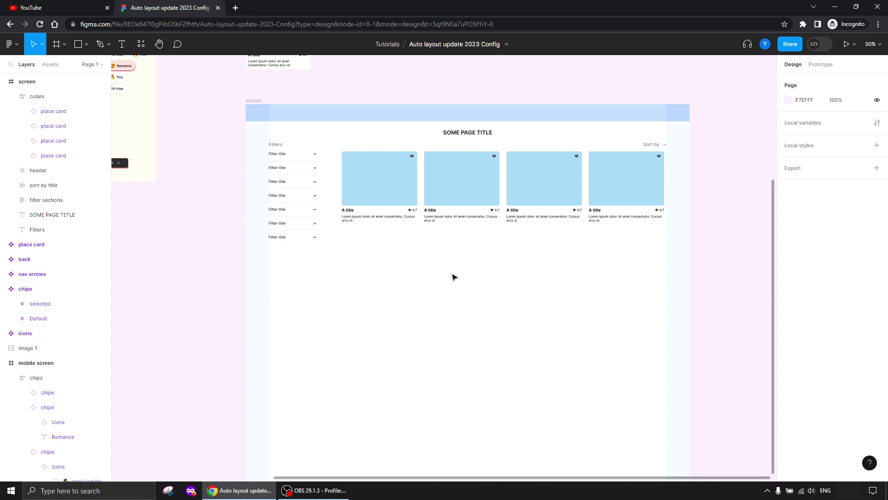
Examine the finished place card grid, the mobile chips screen and the overview of the Config 2023 auto layout updates.
{"action": "left_click_drag", "start_coordinate": [453, 277], "coordinate": [488, 287]}
{"action": "key", "text": "shift+0"}
{"action": "left_click_drag", "start_coordinate": [444, 254], "coordinate": [277, 327]}
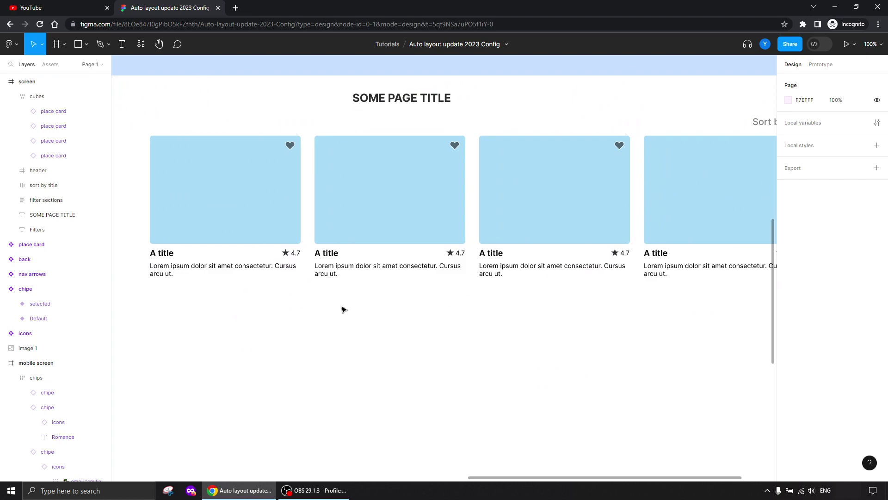
{"action": "key", "text": "minus"}
{"action": "left_click_drag", "start_coordinate": [289, 298], "coordinate": [443, 300]}
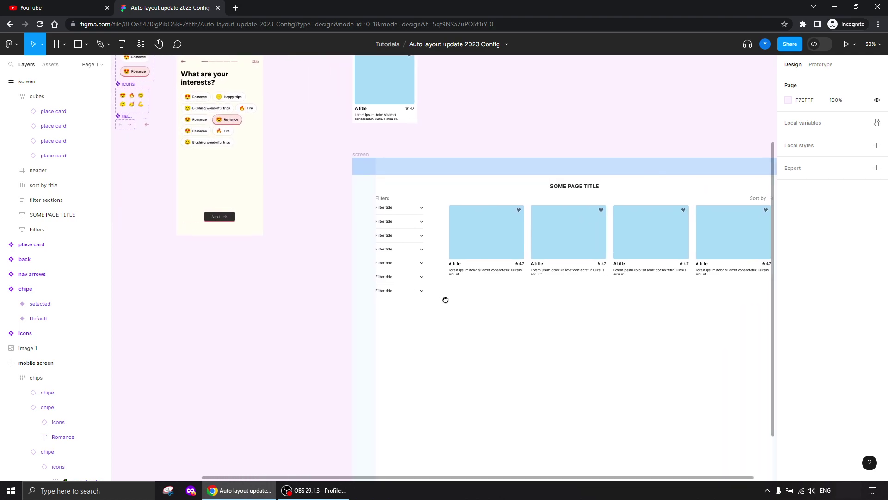
{"action": "left_click_drag", "start_coordinate": [312, 251], "coordinate": [401, 306]}
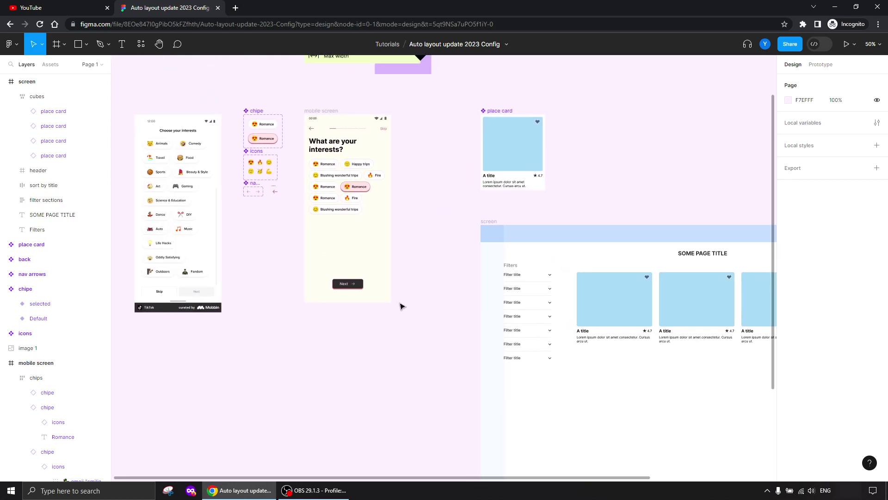
{"action": "left_click_drag", "start_coordinate": [418, 192], "coordinate": [484, 341]}
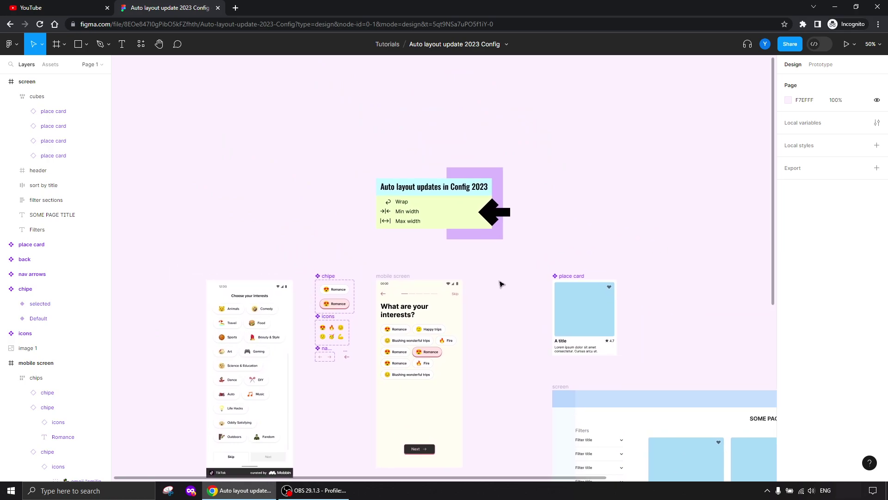
{"action": "key", "text": "shift+0"}
{"action": "scroll", "coordinate": [639, 194], "scroll_direction": "up", "scroll_amount": 2}
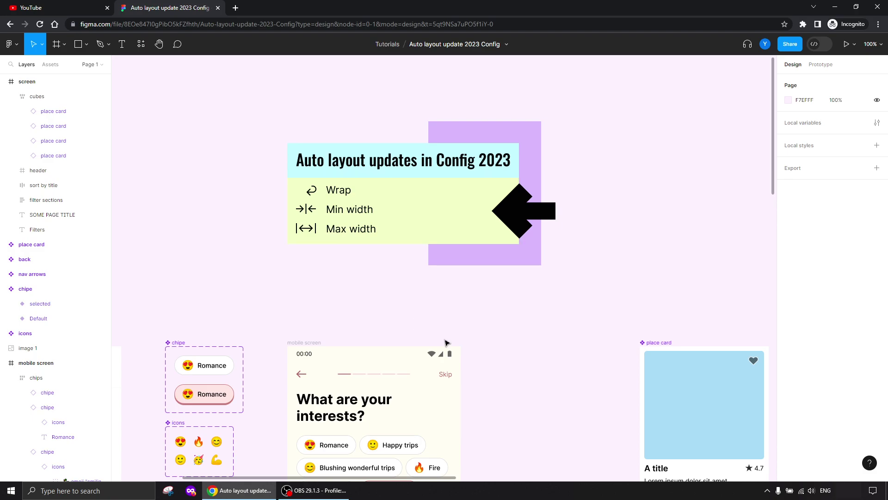
Try setting the vertical gap between items in the main place card component to Auto and undo it.
{"action": "scroll", "coordinate": [497, 371], "scroll_direction": "right", "scroll_amount": 5}
{"action": "scroll", "coordinate": [498, 371], "scroll_direction": "down", "scroll_amount": 3}
{"action": "left_click", "coordinate": [466, 283]}
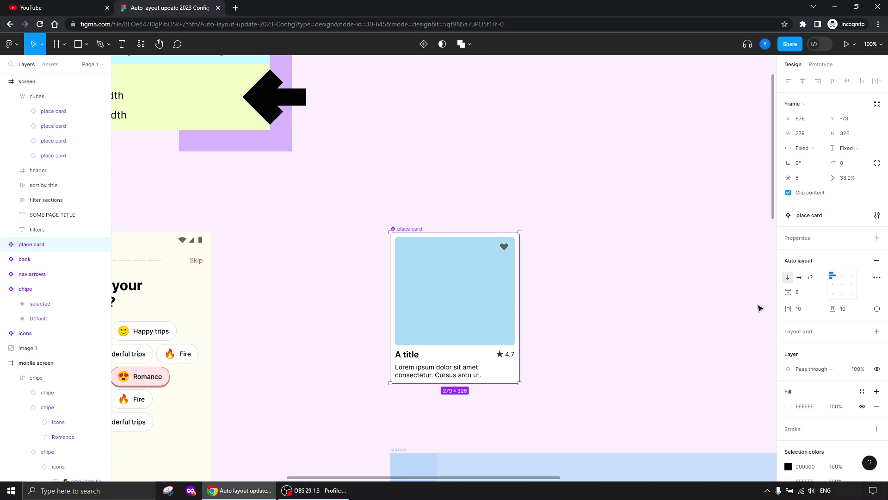
{"action": "left_click", "coordinate": [822, 295]}
{"action": "left_click", "coordinate": [821, 296]}
{"action": "left_click", "coordinate": [797, 292]}
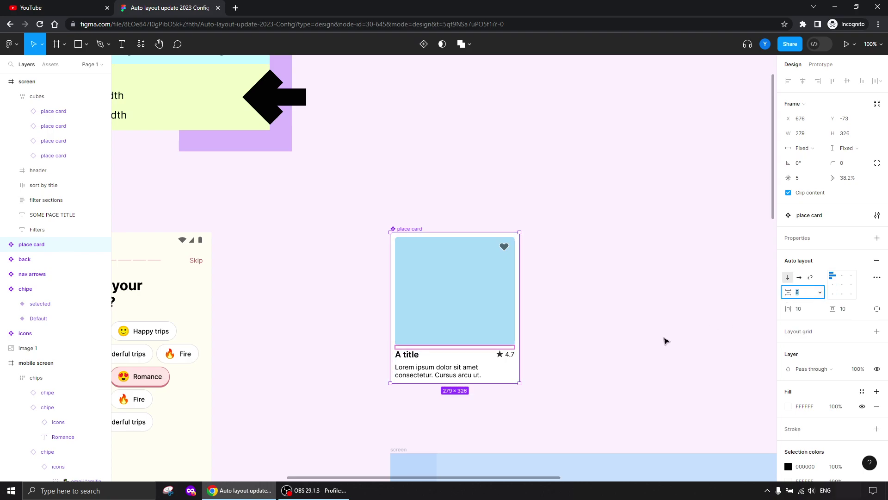
{"action": "type", "text": "auto"}
{"action": "key", "text": "Return"}
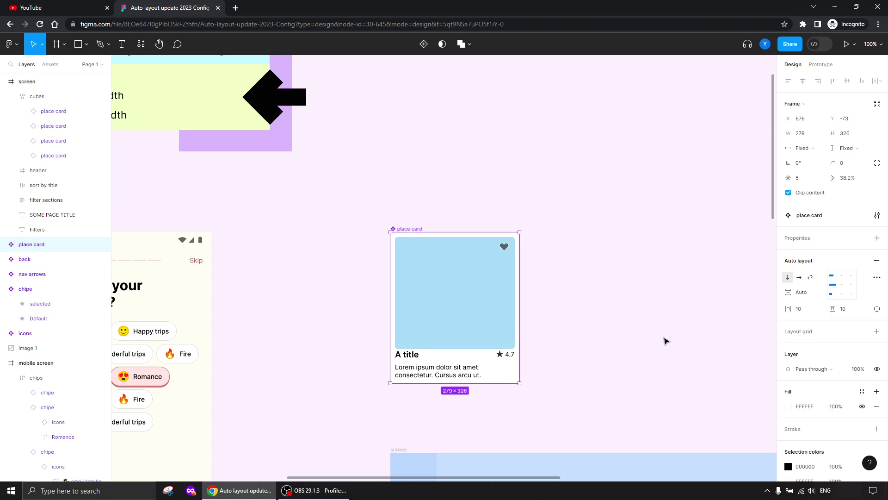
{"action": "key", "text": "ctrl+z"}
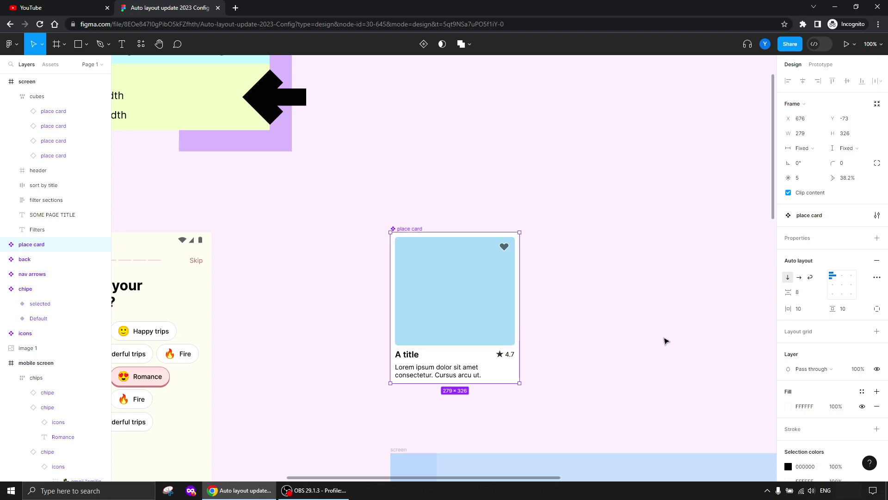
{"action": "left_click", "coordinate": [606, 211]}
{"action": "left_click", "coordinate": [484, 282]}
{"action": "scroll", "coordinate": [854, 282], "scroll_direction": "down", "scroll_amount": 3}
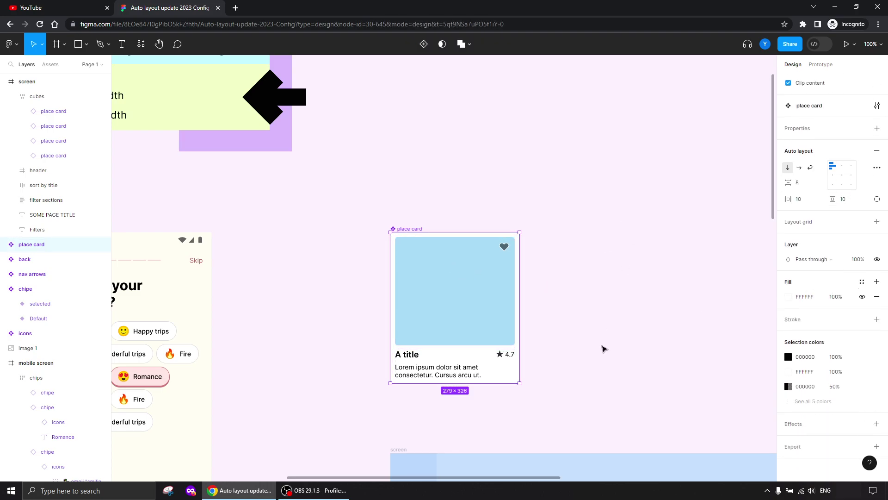
{"action": "scroll", "coordinate": [604, 348], "scroll_direction": "down", "scroll_amount": 4}
{"action": "scroll", "coordinate": [462, 287], "scroll_direction": "left", "scroll_amount": 5}
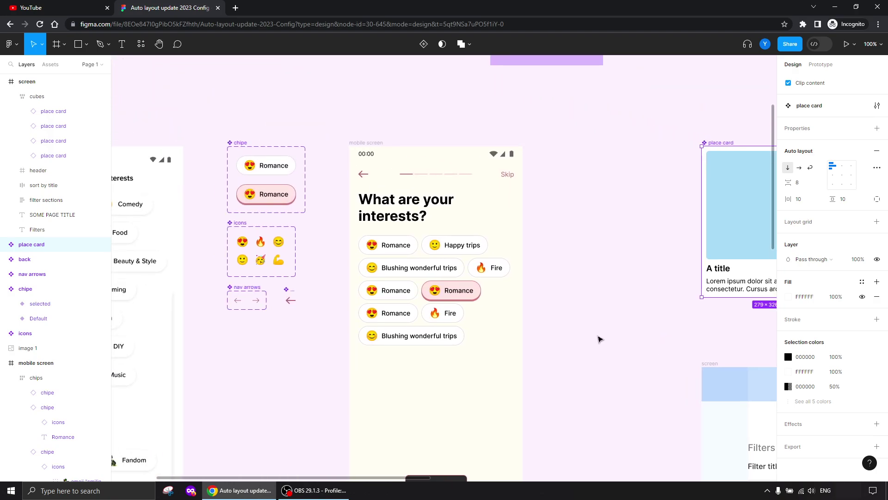